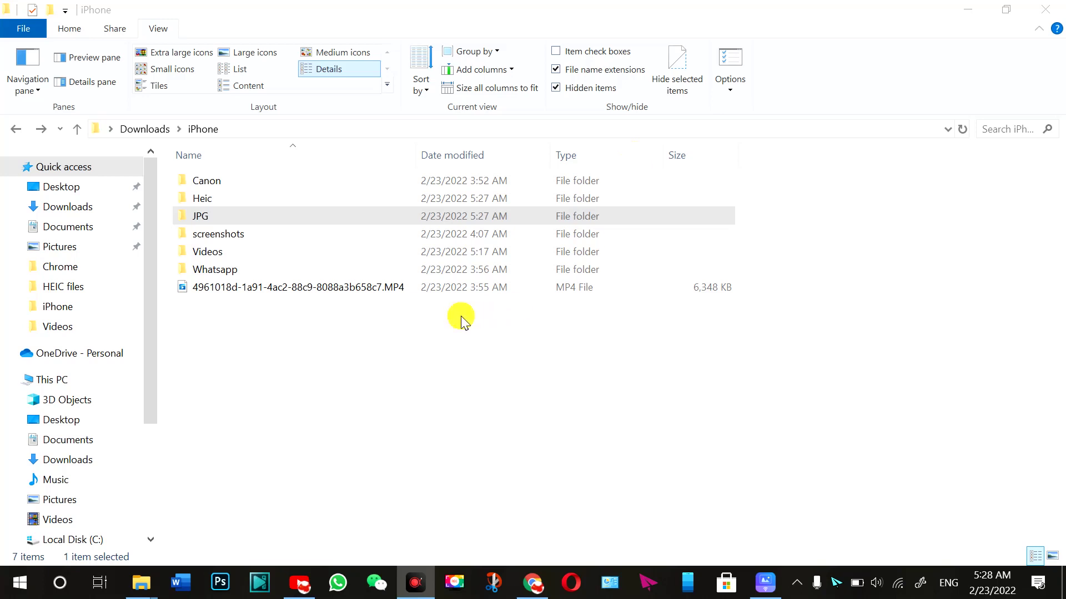
Open the Heic folder, show it in List layout, and select 1 (16).HEIC
{"action": "double_click", "coordinate": [205, 198]}
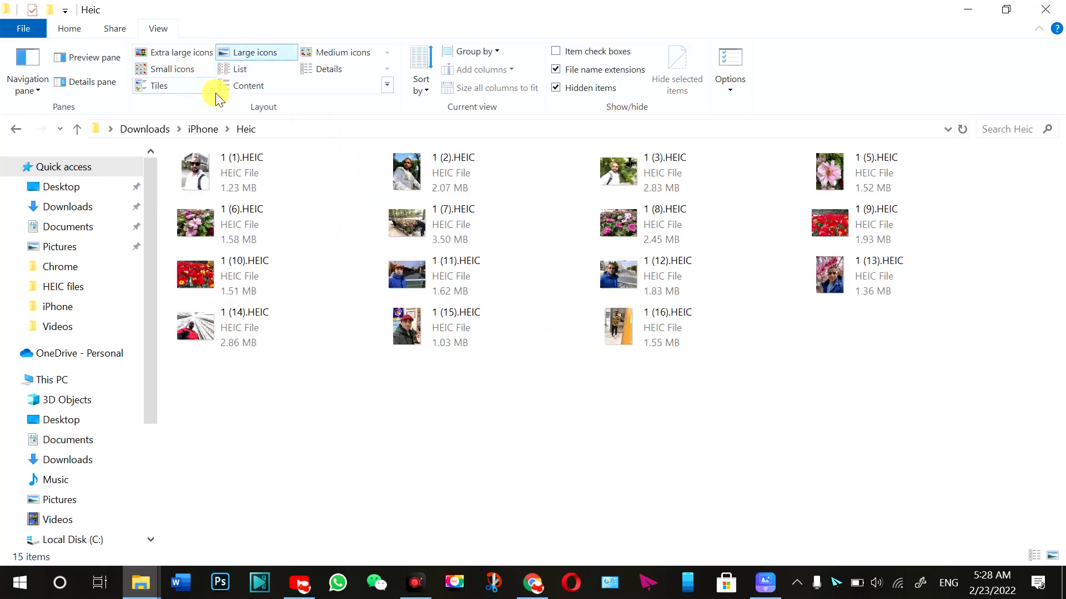
{"action": "left_click", "coordinate": [241, 70]}
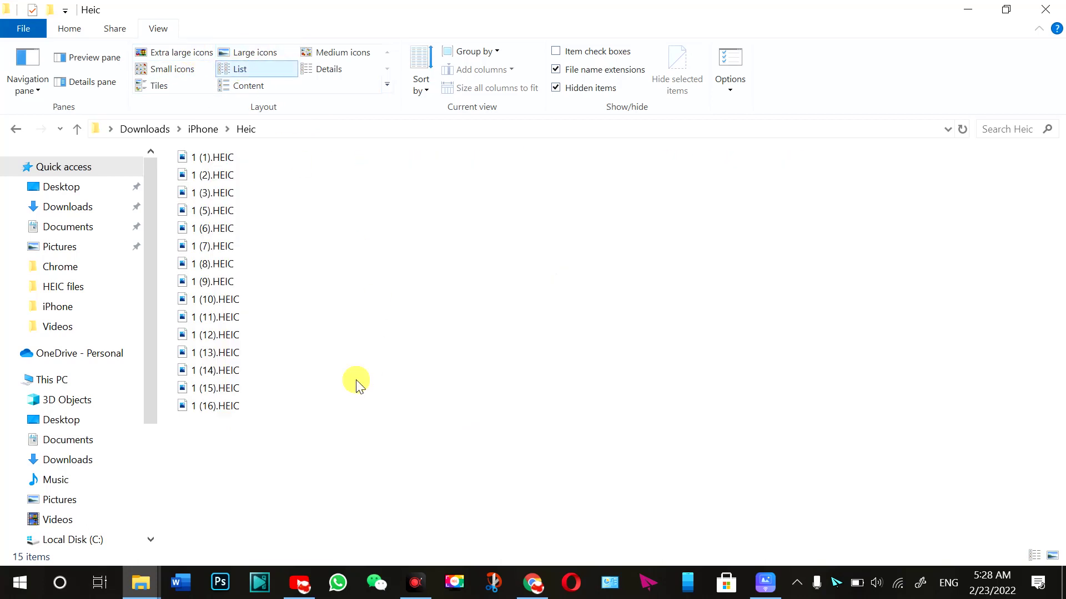
{"action": "left_click", "coordinate": [231, 408]}
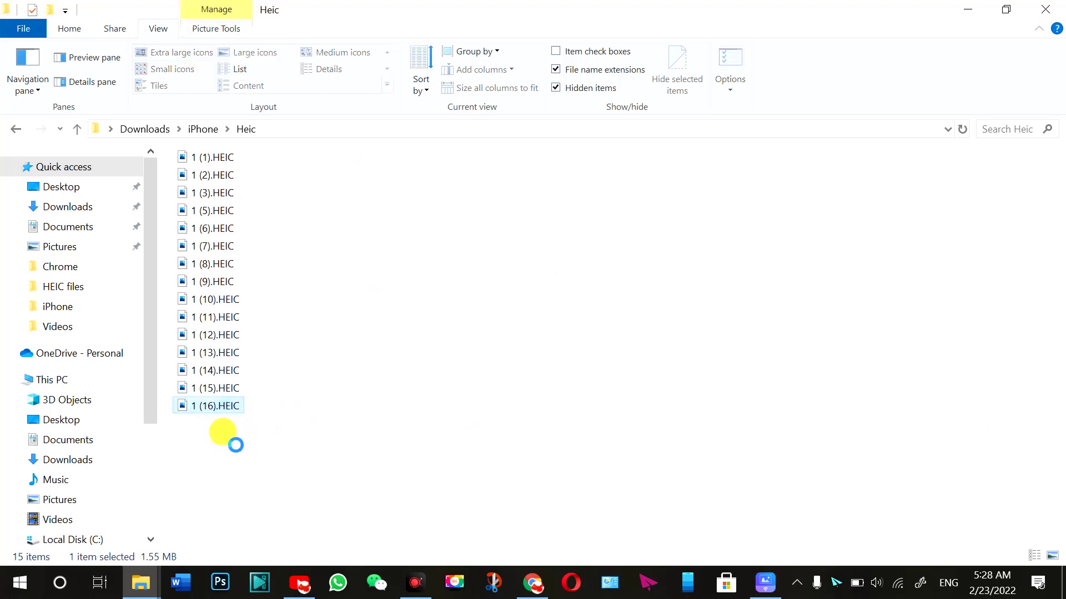
Review the Details, Security and General properties of 1 (16).HEIC
{"action": "right_click", "coordinate": [222, 432]}
{"action": "left_click", "coordinate": [278, 553]}
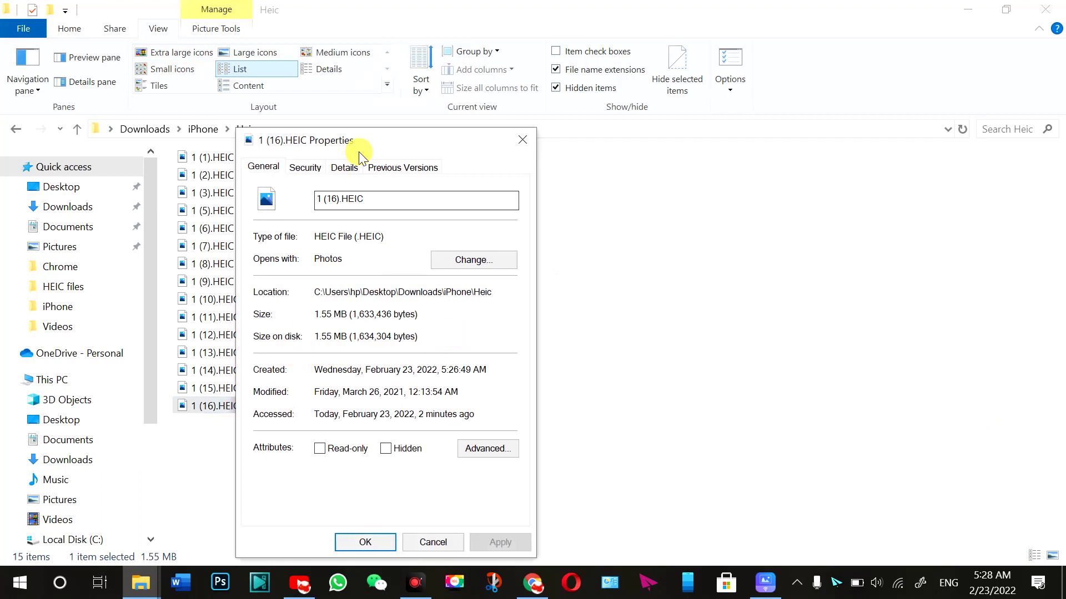
{"action": "left_click", "coordinate": [342, 167]}
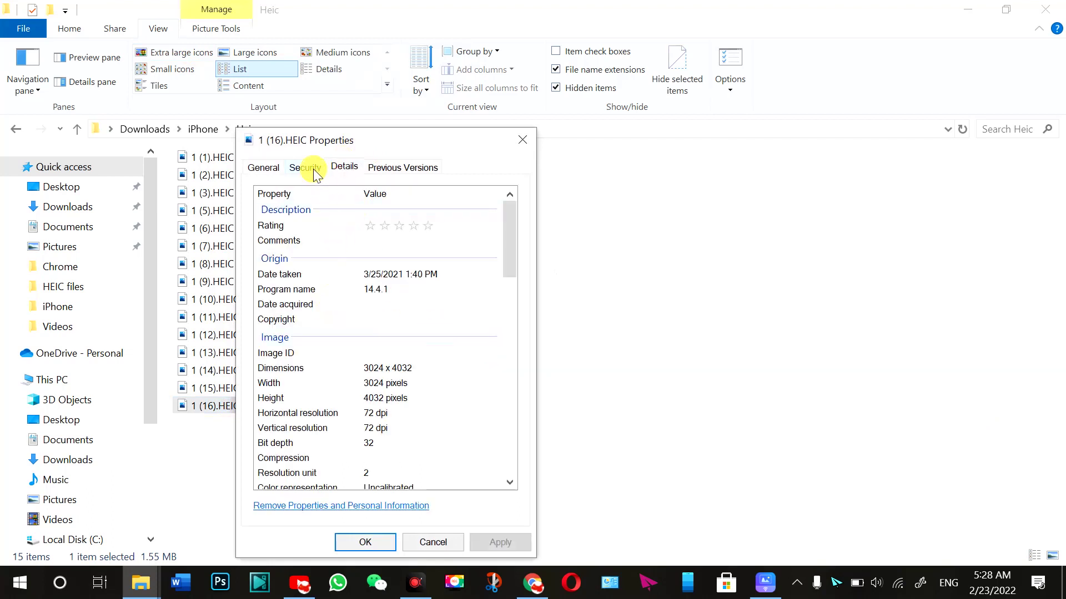
{"action": "left_click", "coordinate": [314, 170]}
{"action": "left_click", "coordinate": [257, 172]}
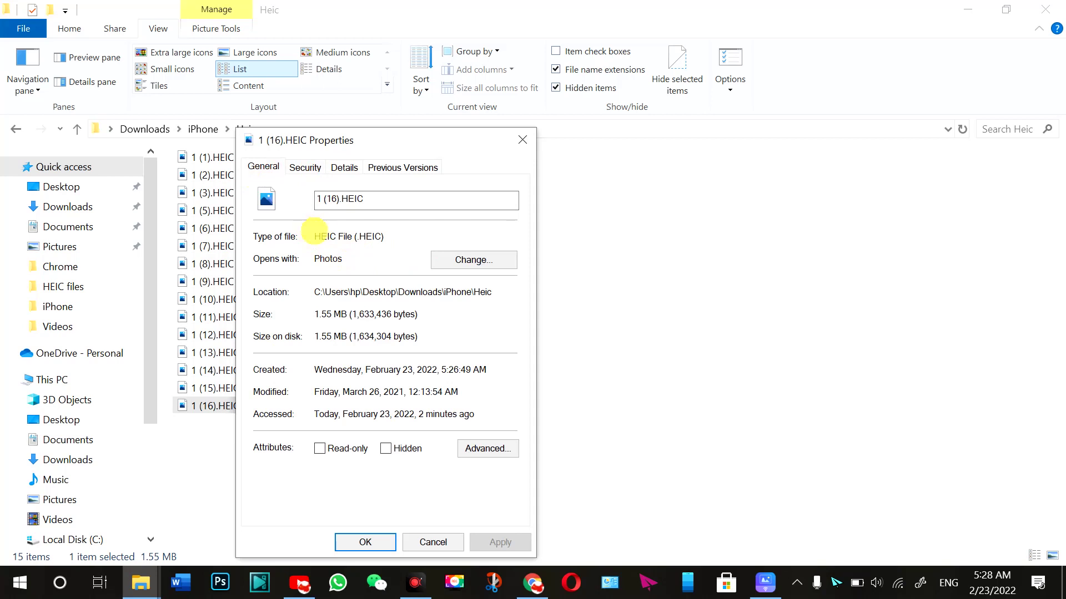
{"action": "left_click", "coordinate": [522, 140]}
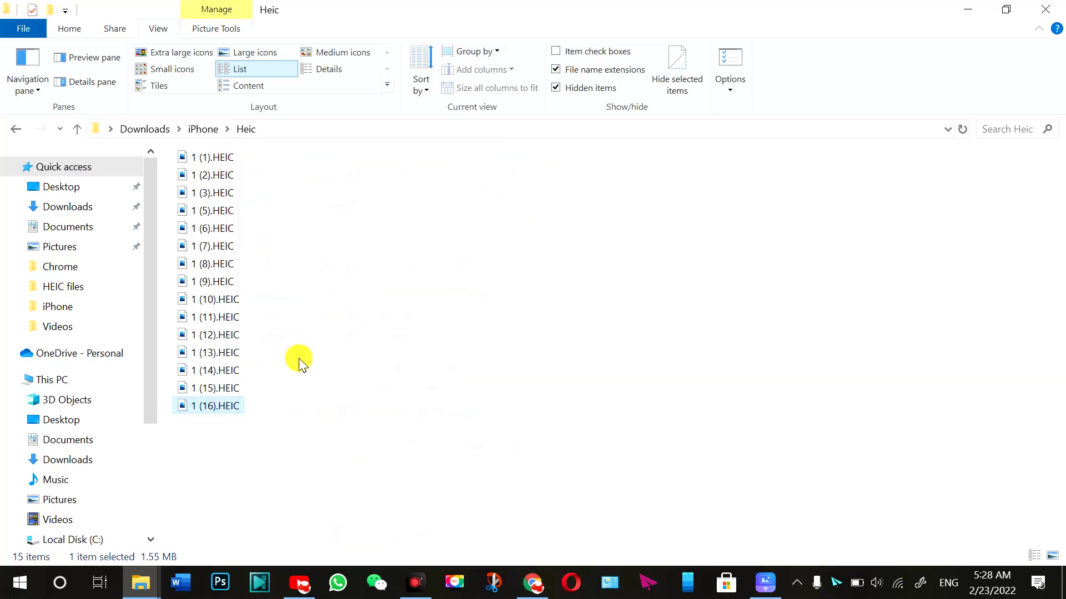
Switch the Heic folder to Large icons and minimize it to reveal the download page
{"action": "left_click", "coordinate": [258, 52]}
{"action": "left_click", "coordinate": [867, 162]}
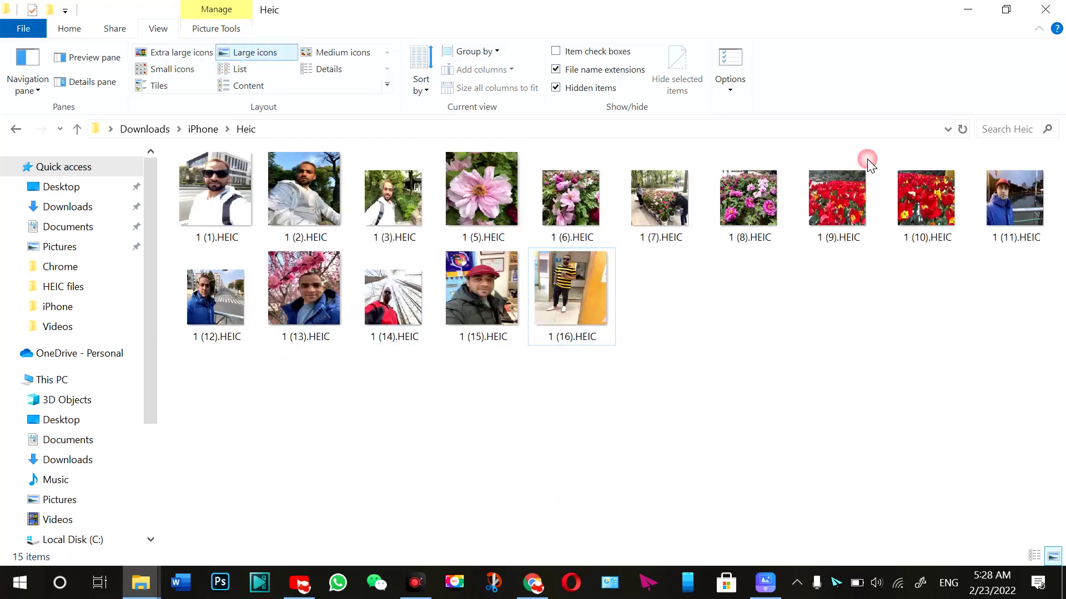
{"action": "left_click", "coordinate": [966, 8]}
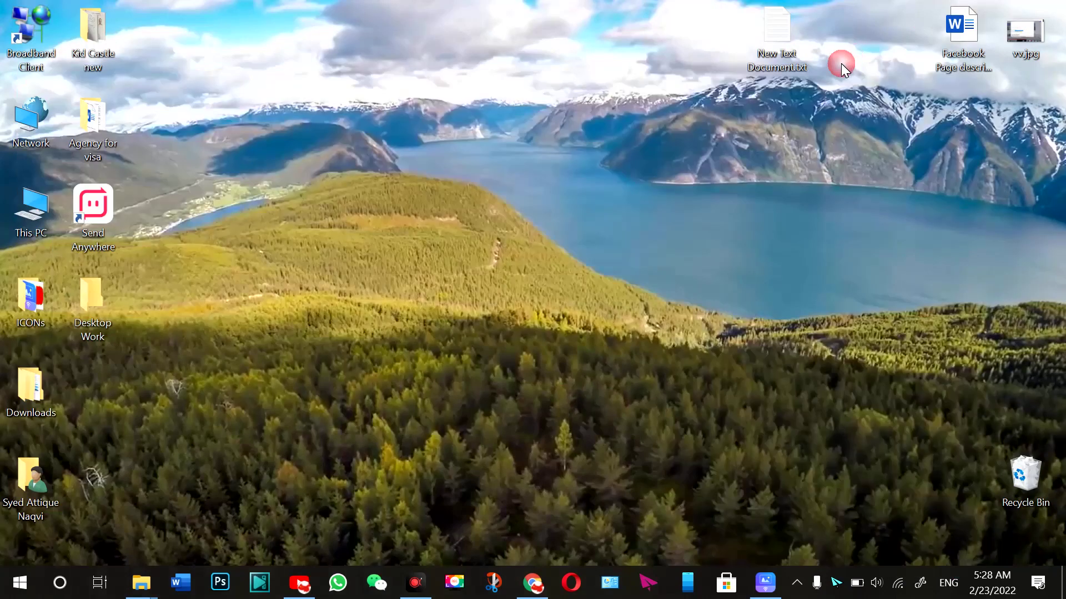
{"action": "left_click", "coordinate": [532, 581]}
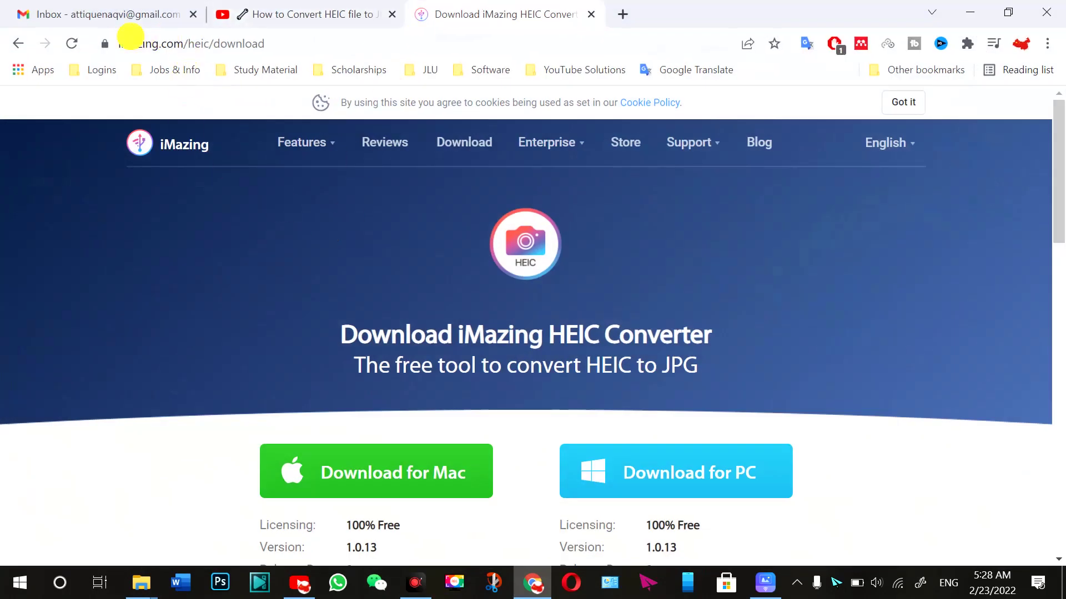
Scroll the iMazing HEIC Converter page past Download for PC, then minimize Chrome
{"action": "left_click", "coordinate": [304, 40]}
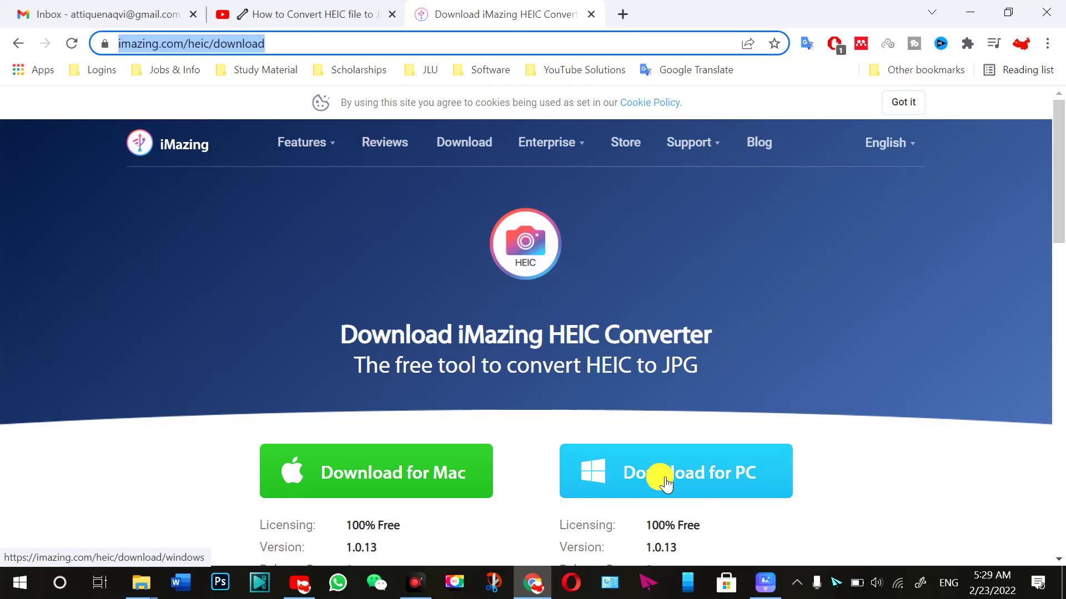
{"action": "scroll", "coordinate": [756, 489], "scroll_direction": "down", "scroll_amount": 2}
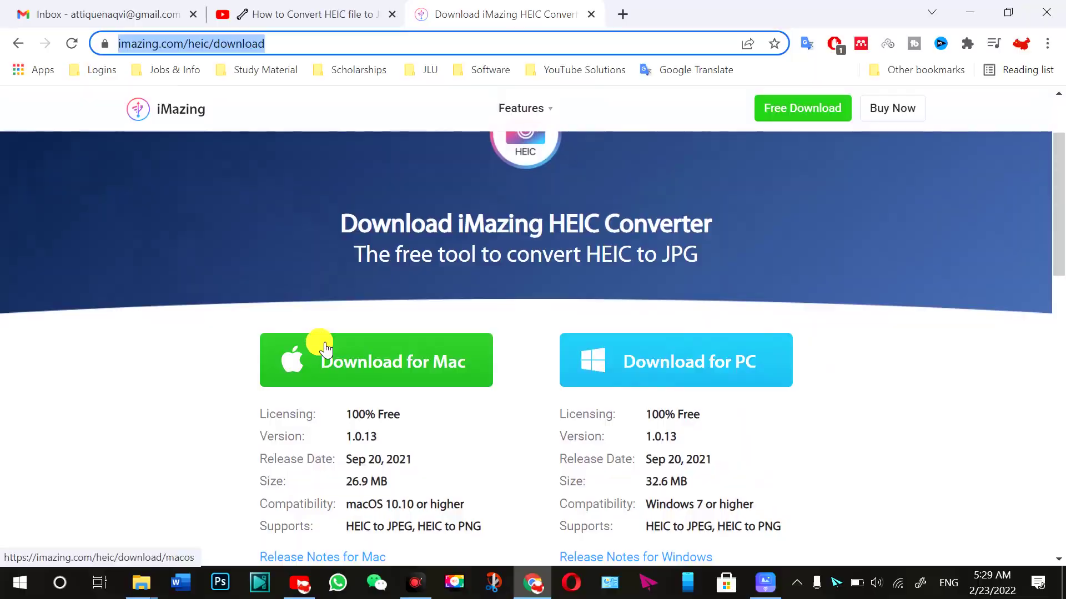
{"action": "key", "text": "F4"}
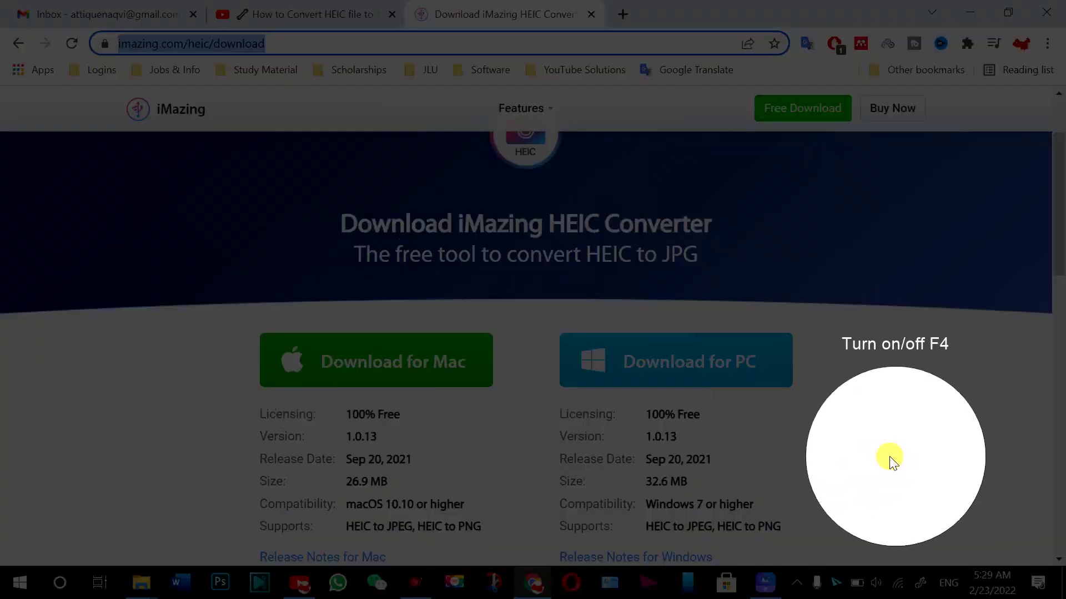
{"action": "key", "text": "F4"}
{"action": "scroll", "coordinate": [613, 391], "scroll_direction": "down", "scroll_amount": 4}
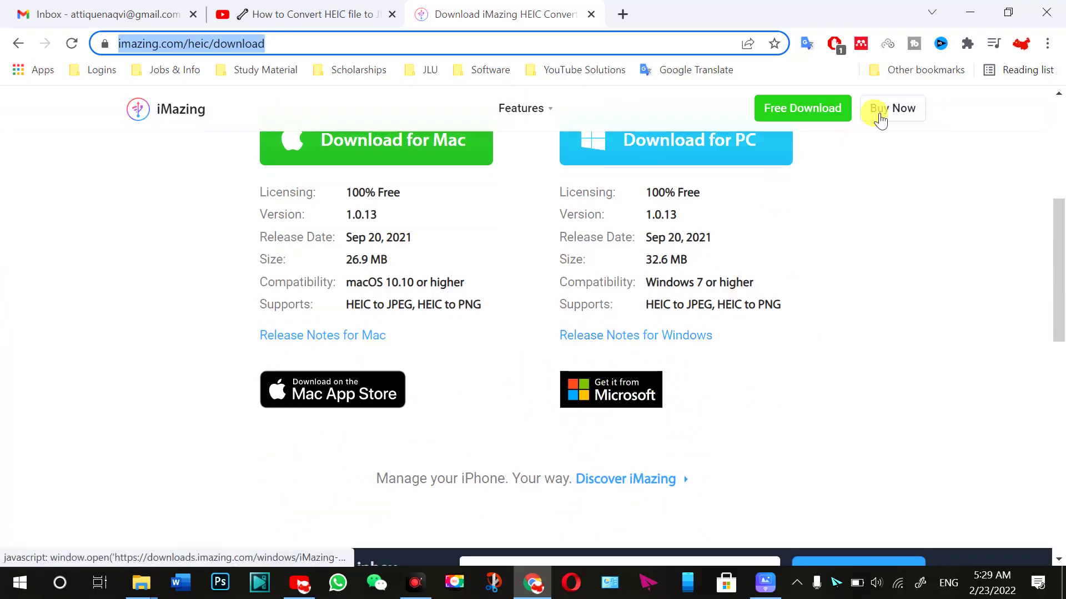
{"action": "left_click", "coordinate": [970, 12]}
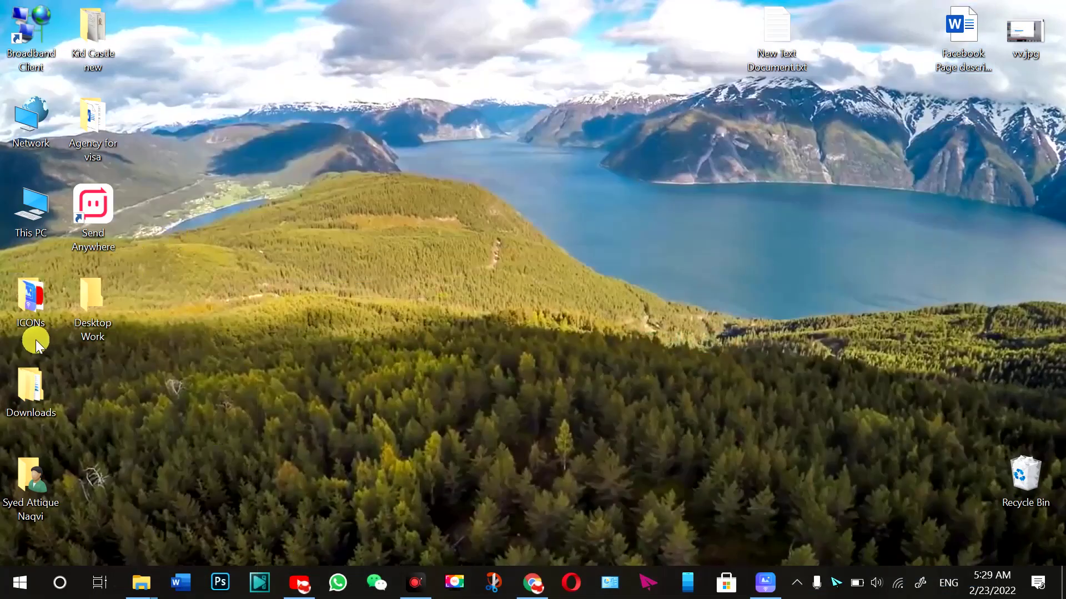
Open and maximize the ICONs desktop folder to find the iMazing shortcut, then minimize it
{"action": "double_click", "coordinate": [32, 308]}
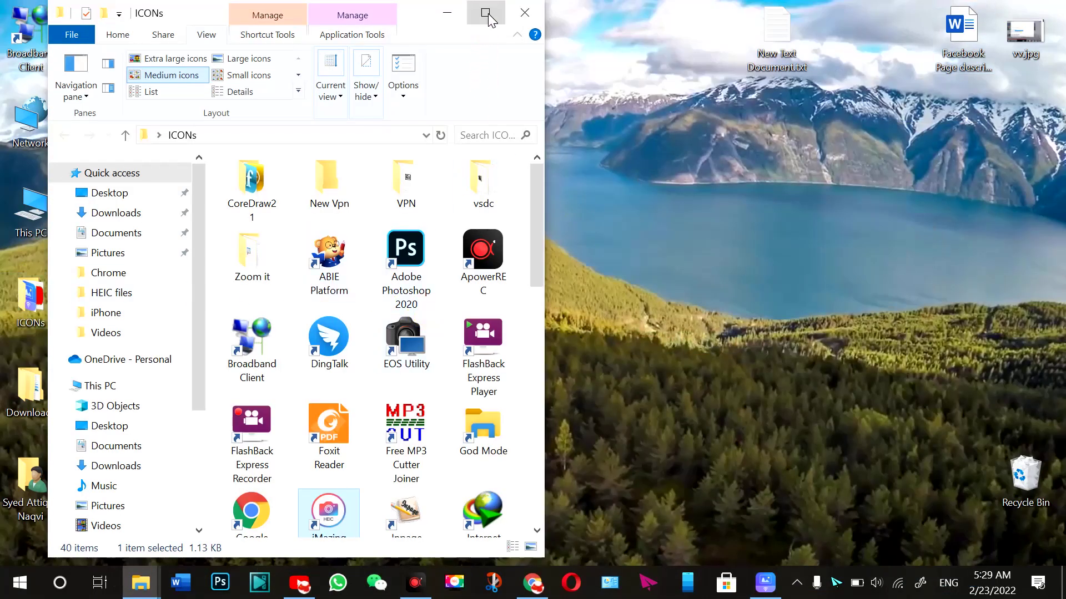
{"action": "left_click", "coordinate": [486, 14]}
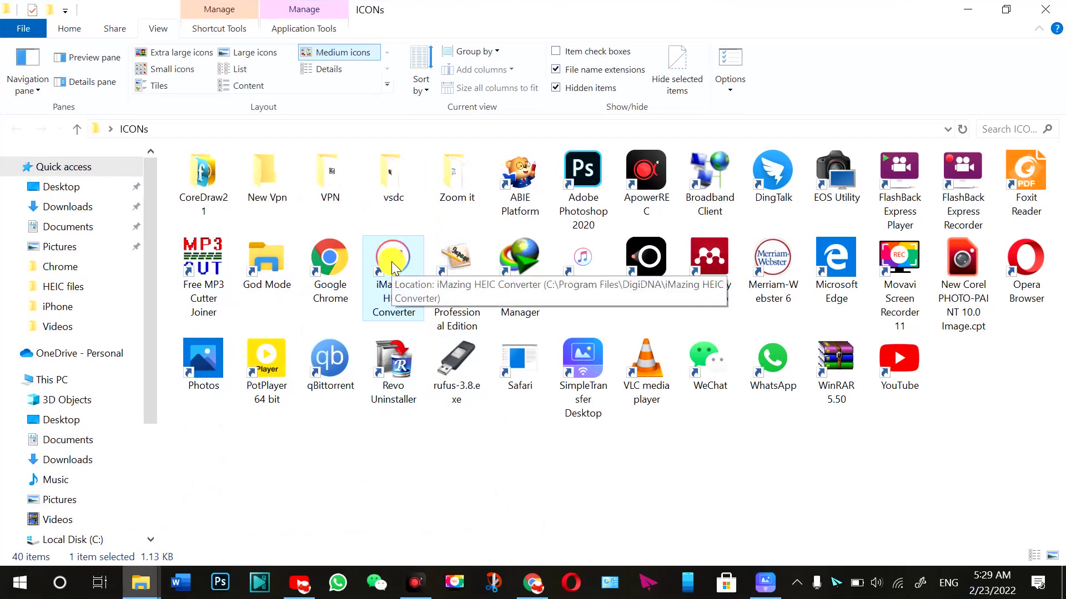
{"action": "left_click", "coordinate": [980, 8]}
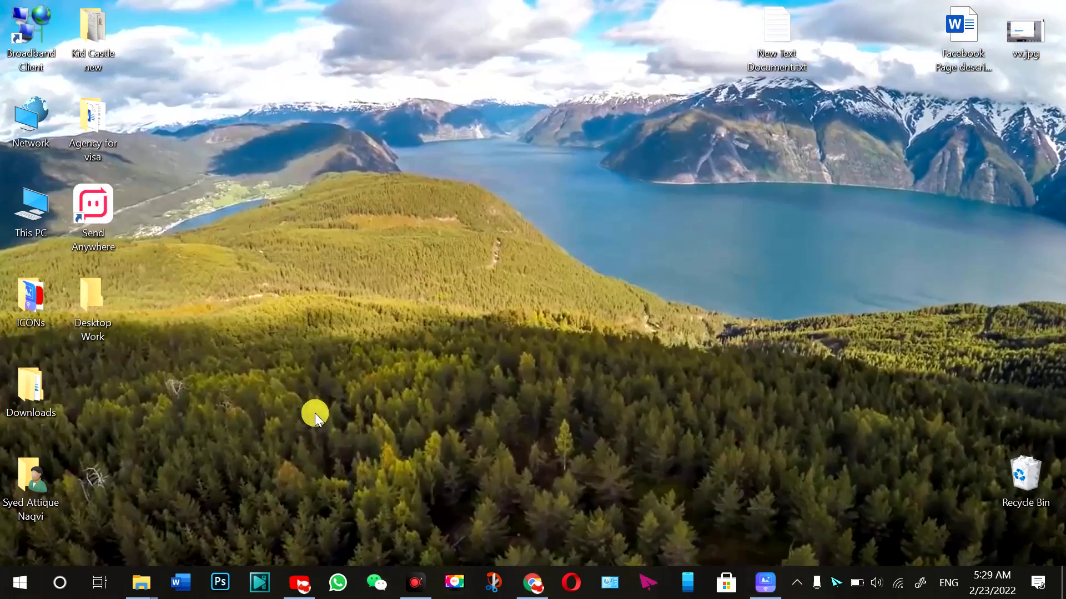
Launch iMazing HEIC Converter from ICONs and dismiss its 1.0.13 update offer
{"action": "mouse_move", "coordinate": [142, 572]}
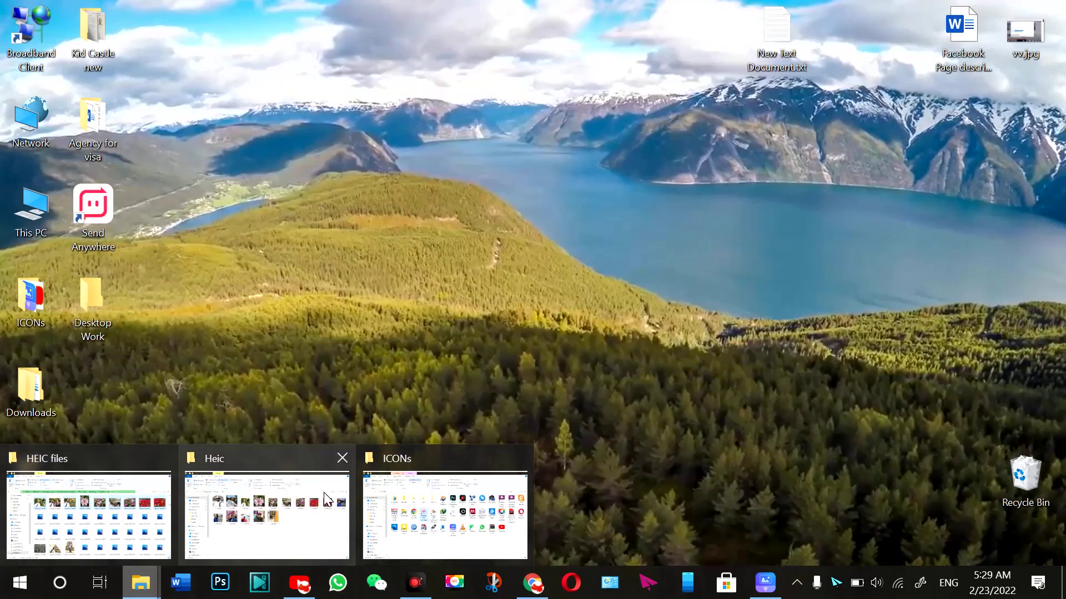
{"action": "left_click", "coordinate": [446, 478]}
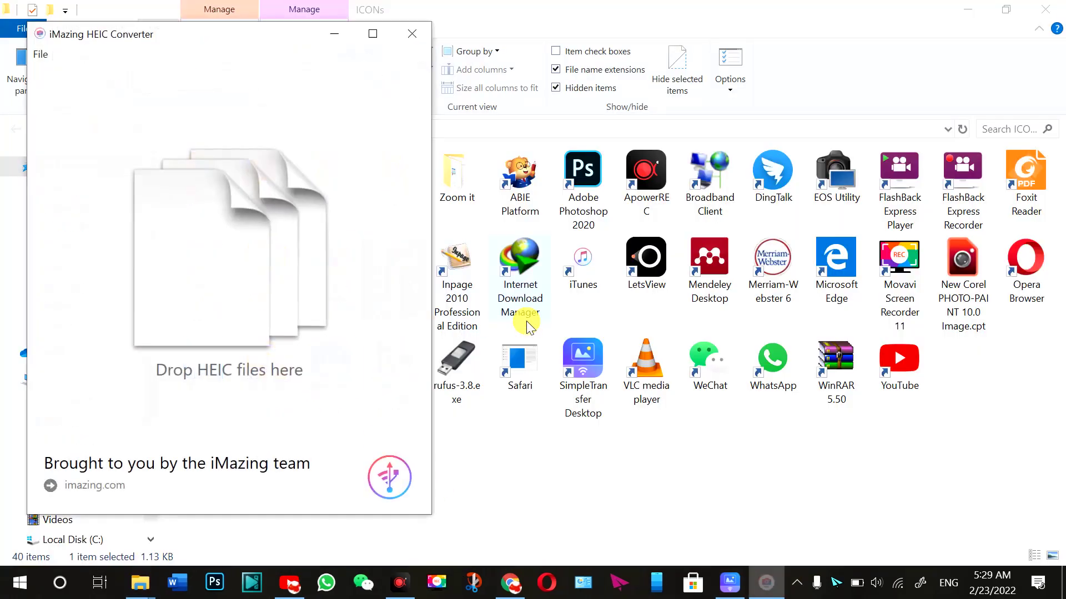
{"action": "left_click", "coordinate": [967, 9]}
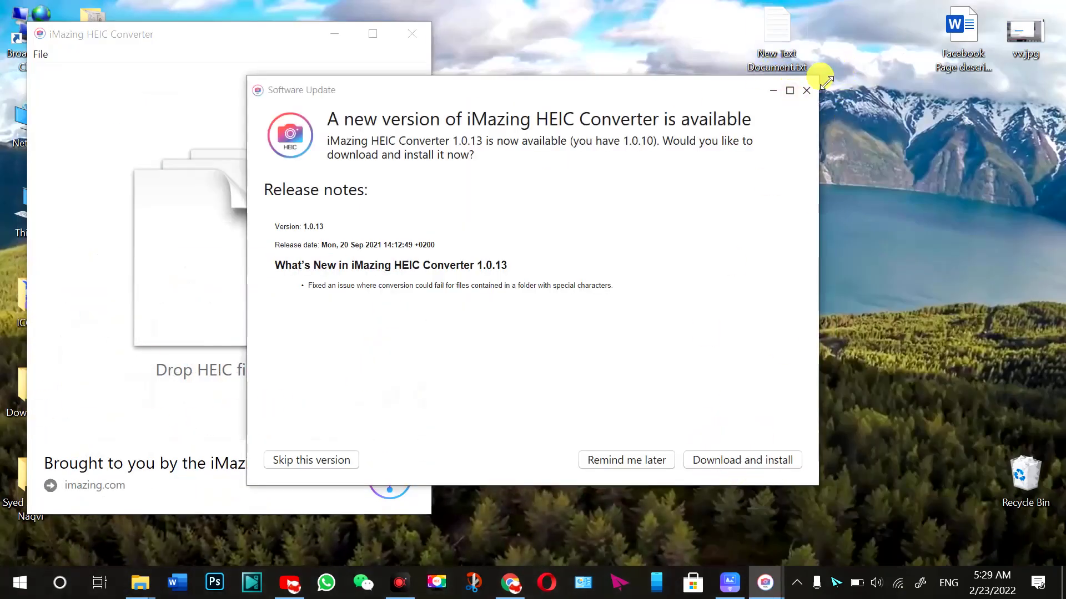
{"action": "left_click", "coordinate": [807, 91]}
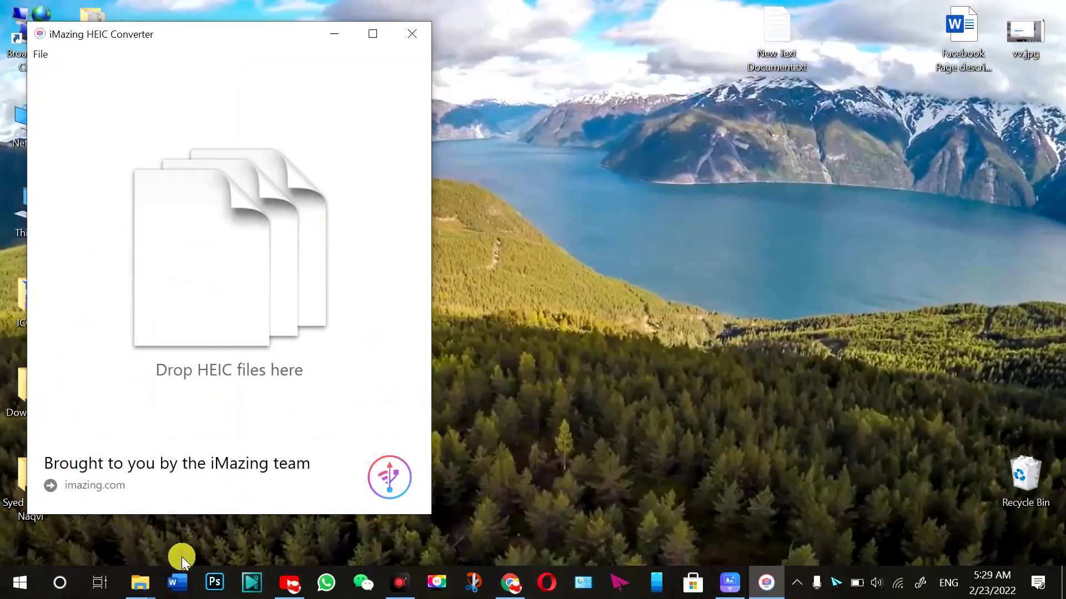
{"action": "mouse_move", "coordinate": [140, 583]}
{"action": "left_click", "coordinate": [277, 477]}
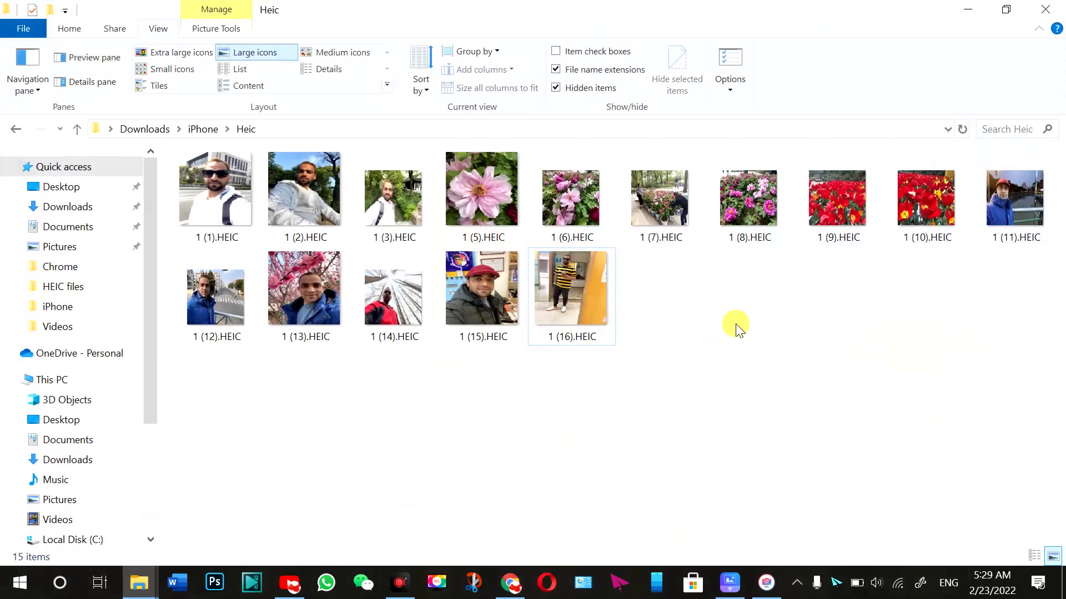
Place the Heic folder beside the converter and drag all 15 HEIC photos into it
{"action": "left_click", "coordinate": [1005, 11]}
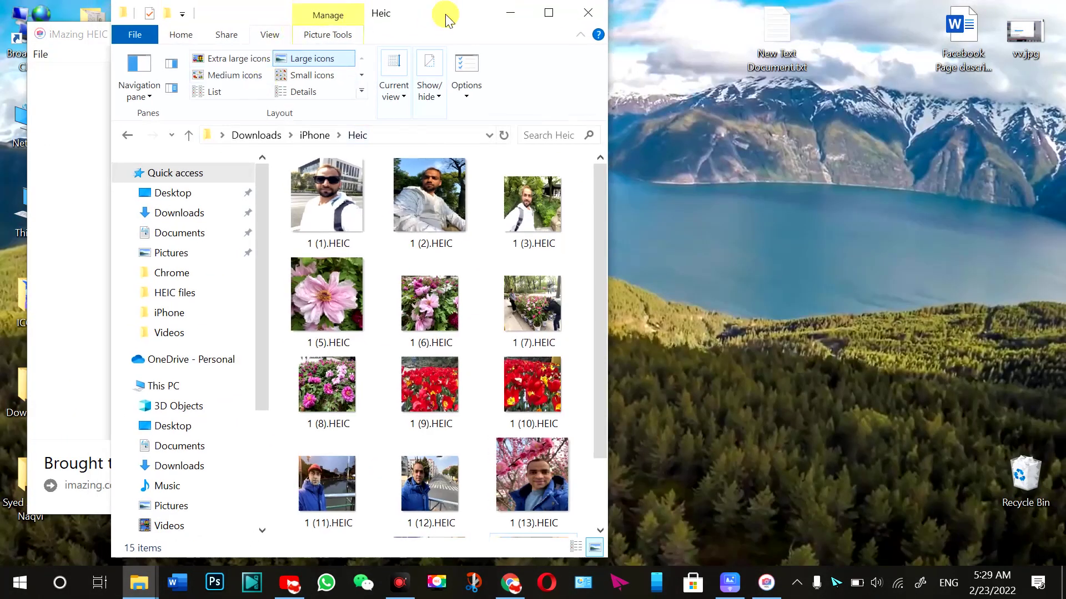
{"action": "left_click_drag", "start_coordinate": [442, 17], "coordinate": [793, 35]}
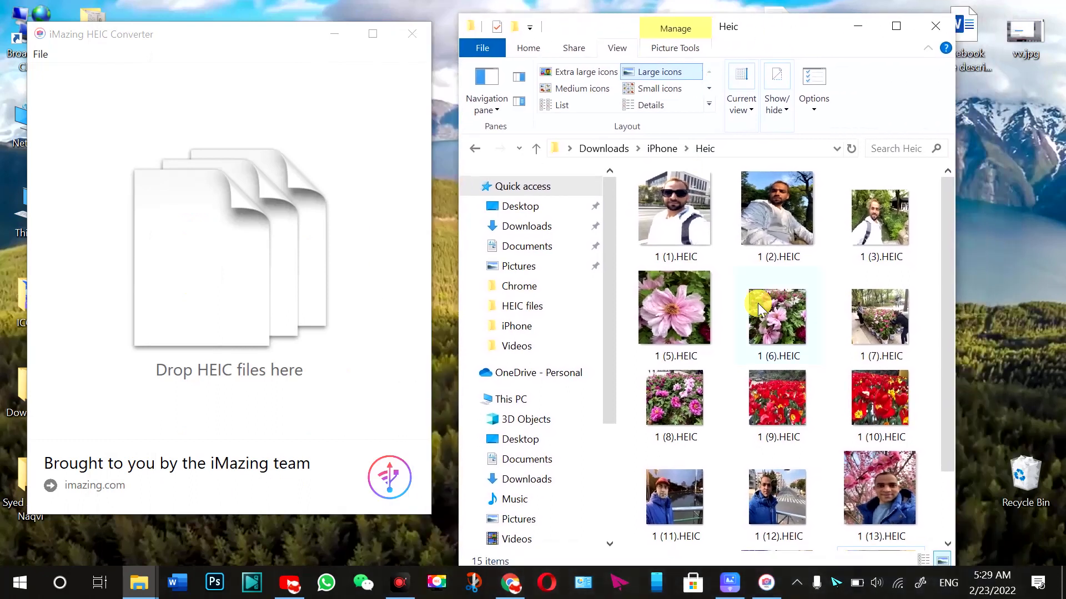
{"action": "scroll", "coordinate": [779, 228], "scroll_direction": "down", "scroll_amount": 2}
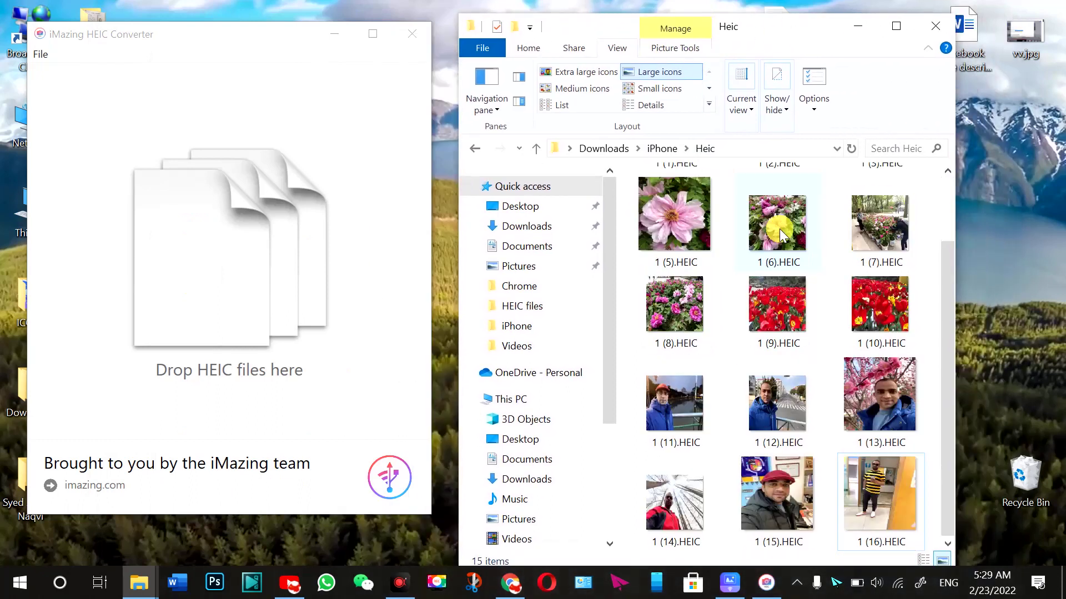
{"action": "left_click", "coordinate": [762, 410]}
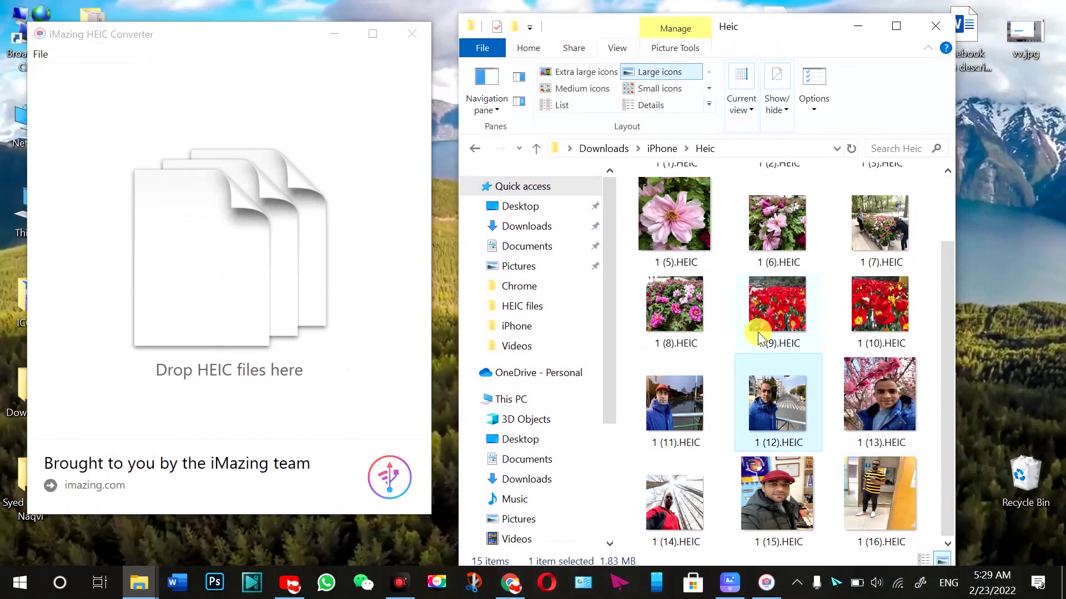
{"action": "key", "text": "ctrl+a"}
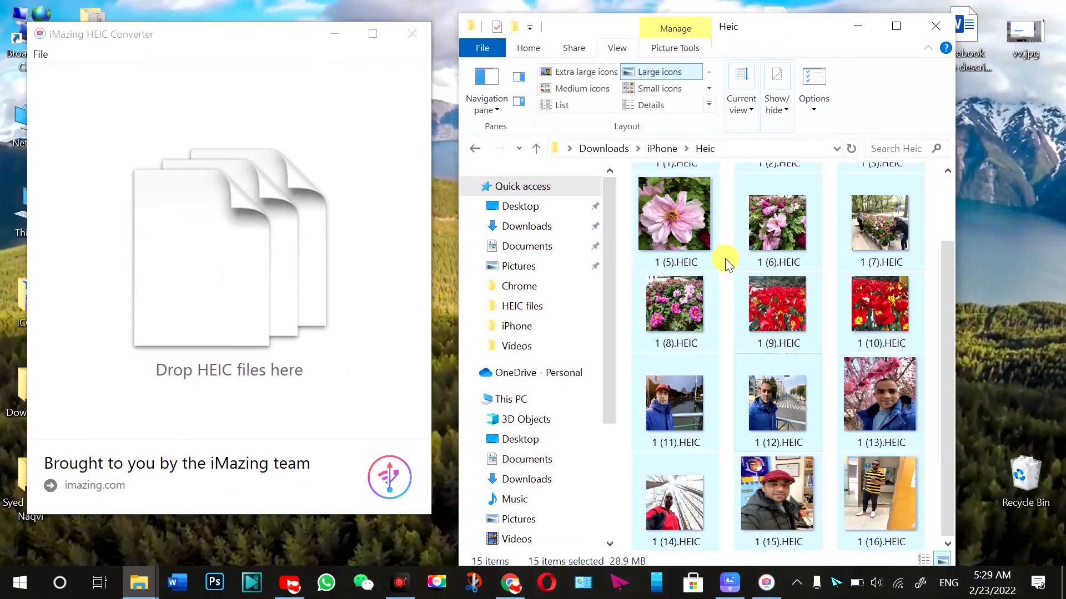
{"action": "left_click_drag", "start_coordinate": [681, 206], "coordinate": [222, 241]}
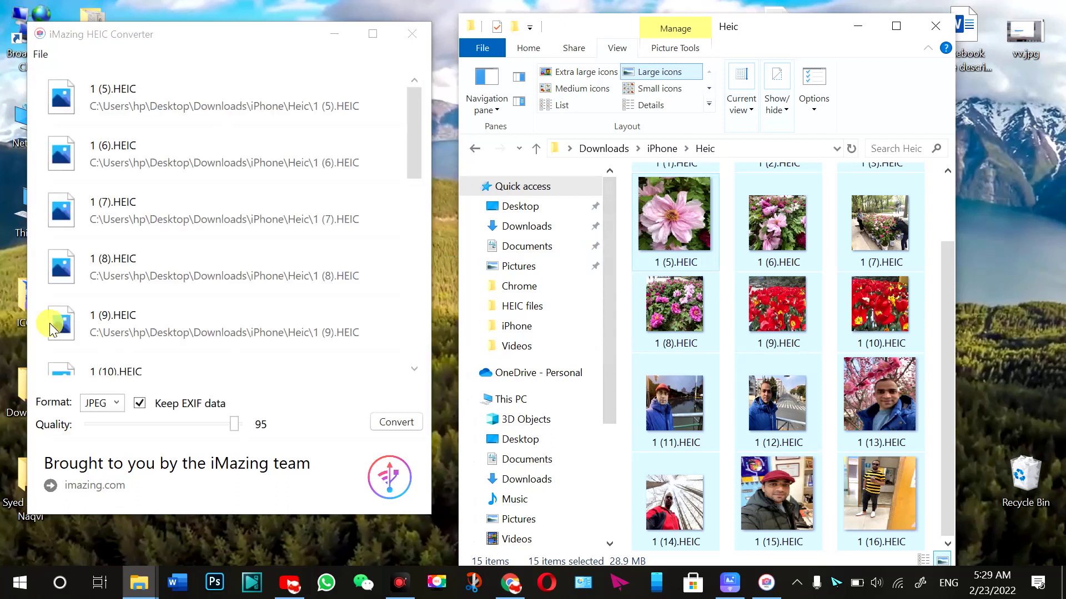
Keep JPEG as the output format, with quality 100 and EXIF data retained
{"action": "scroll", "coordinate": [166, 244], "scroll_direction": "down", "scroll_amount": 3}
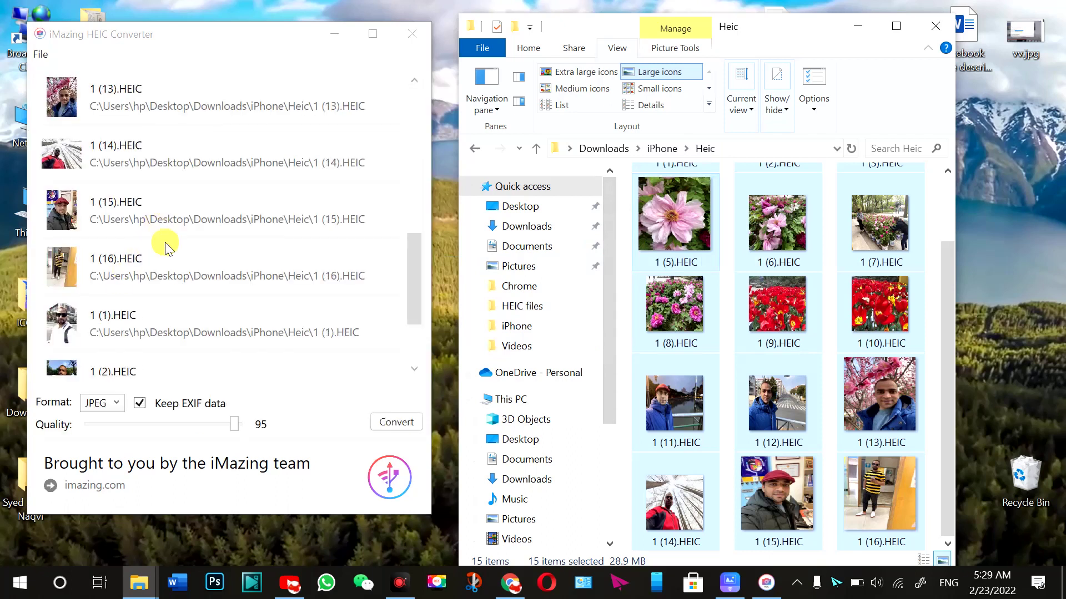
{"action": "left_click", "coordinate": [100, 404]}
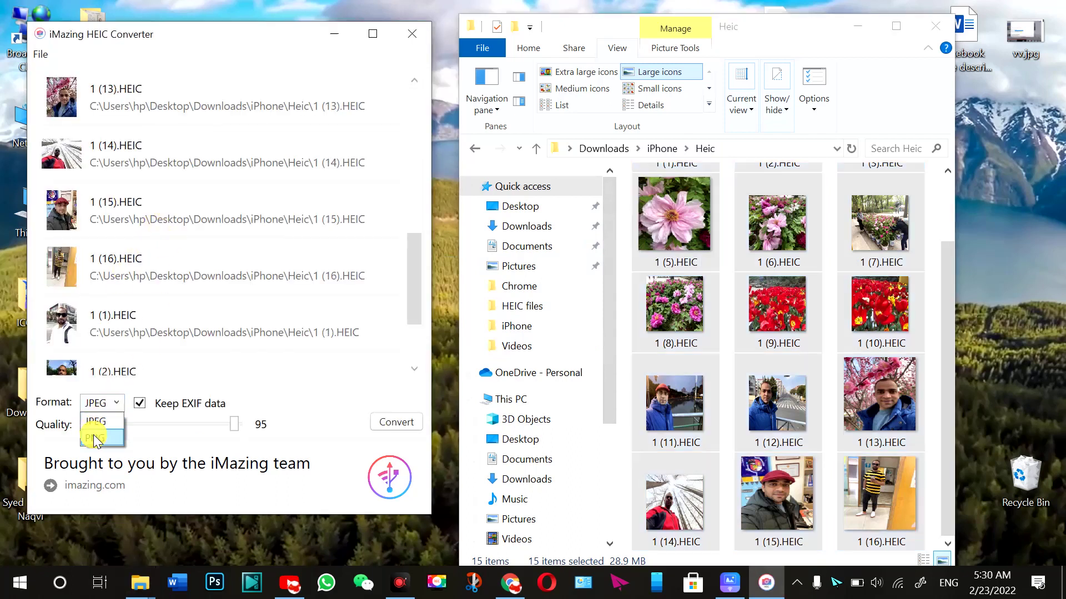
{"action": "left_click", "coordinate": [98, 423]}
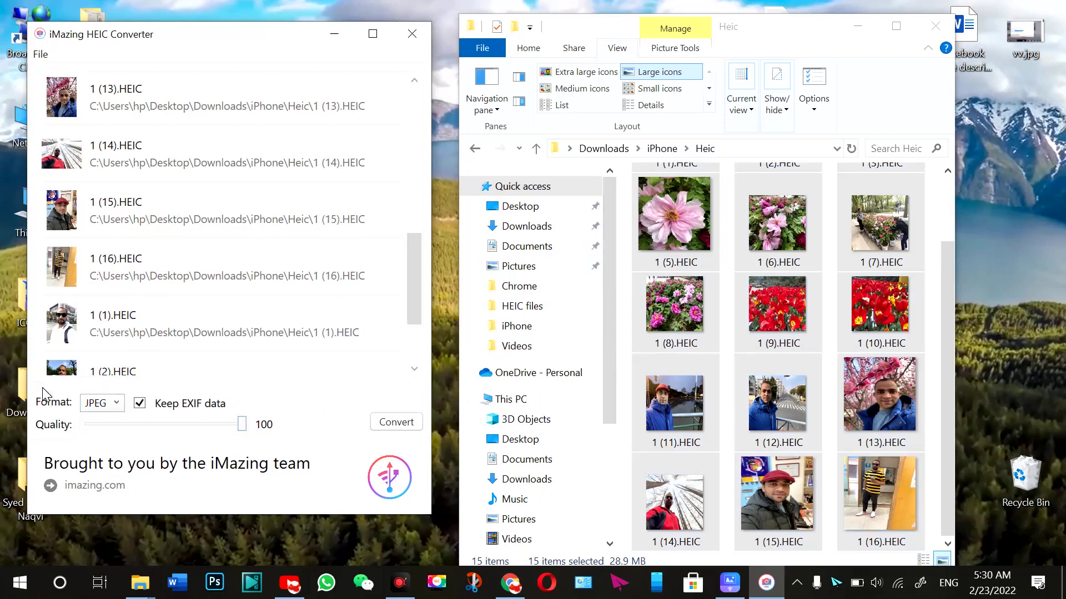
{"action": "left_click", "coordinate": [99, 403]}
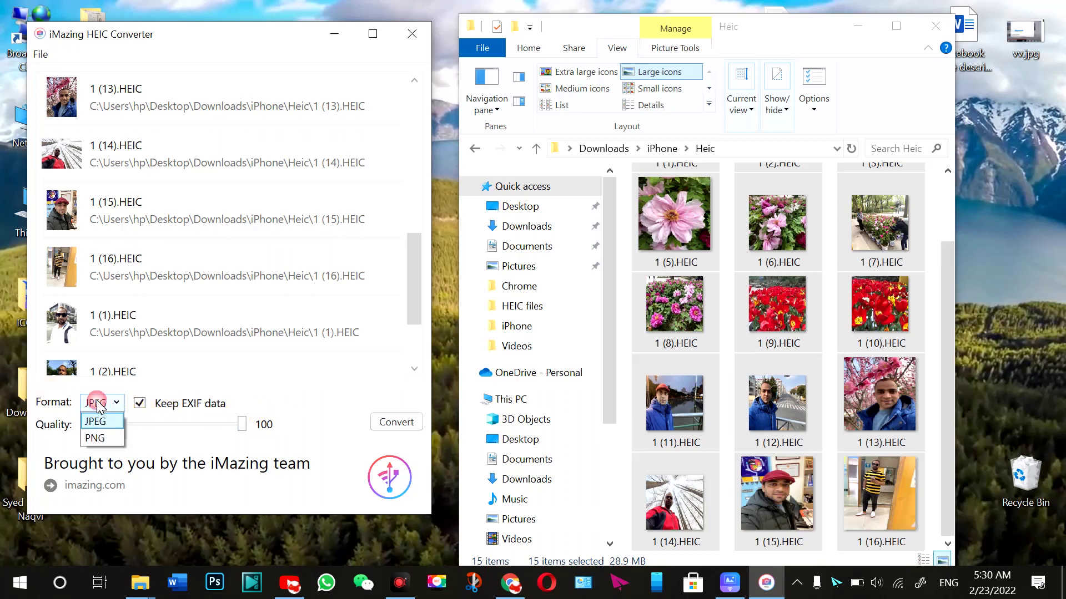
{"action": "left_click", "coordinate": [97, 420]}
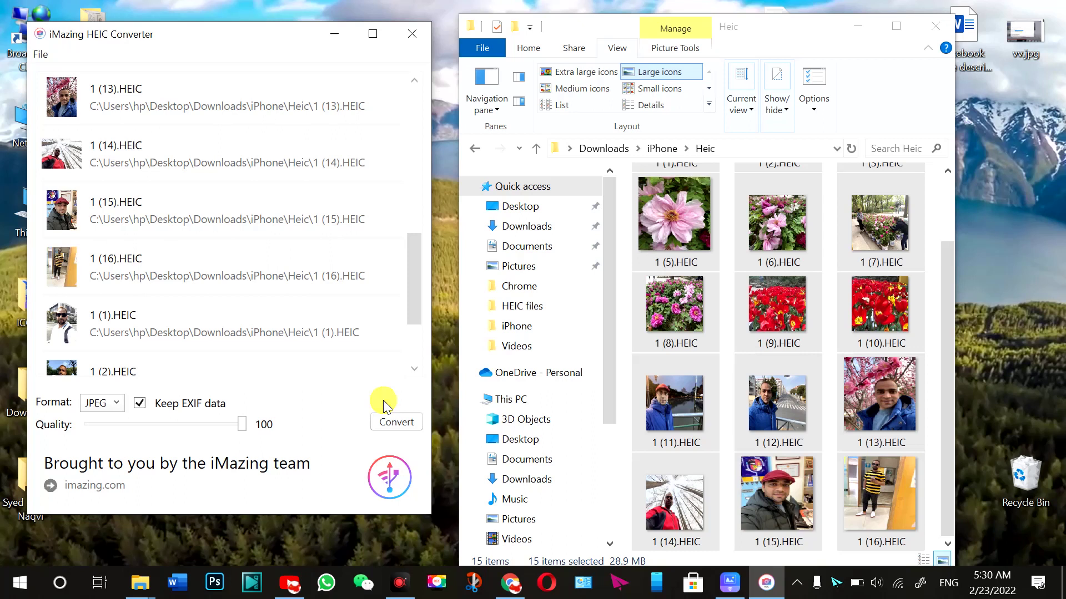
Start converting the loaded photos with Convert
{"action": "key", "text": "ctrl+shift+d"}
{"action": "left_click_drag", "start_coordinate": [350, 402], "coordinate": [440, 456]}
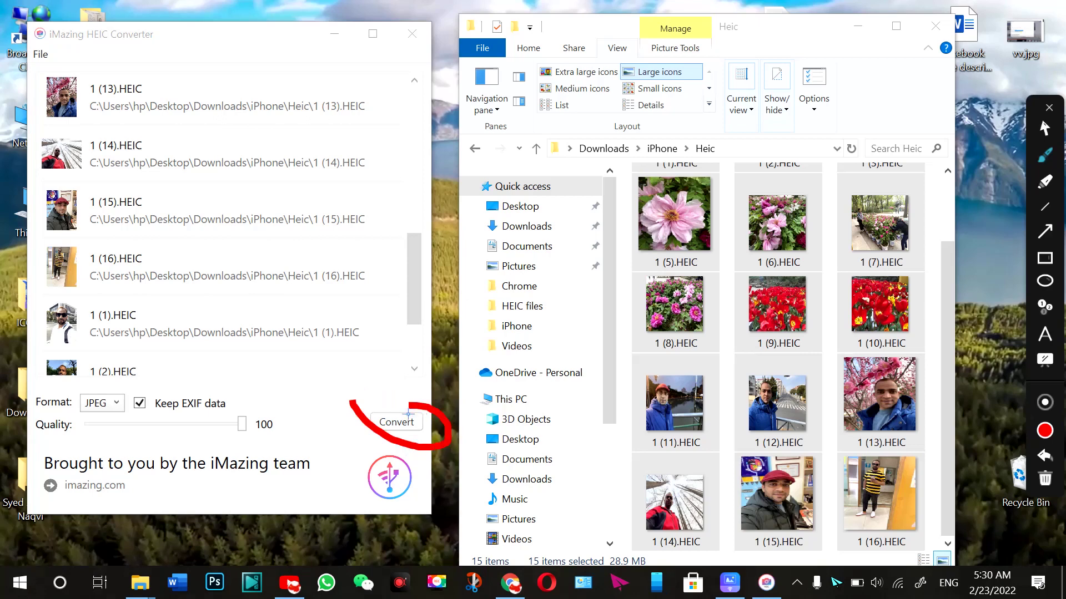
{"action": "key", "text": "Escape"}
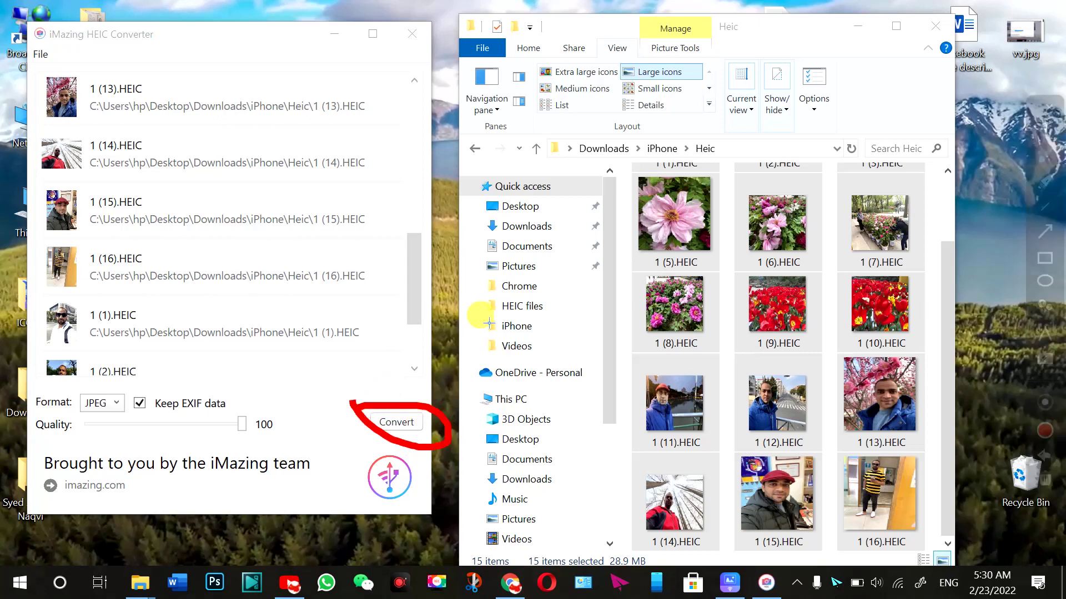
{"action": "left_click", "coordinate": [401, 422]}
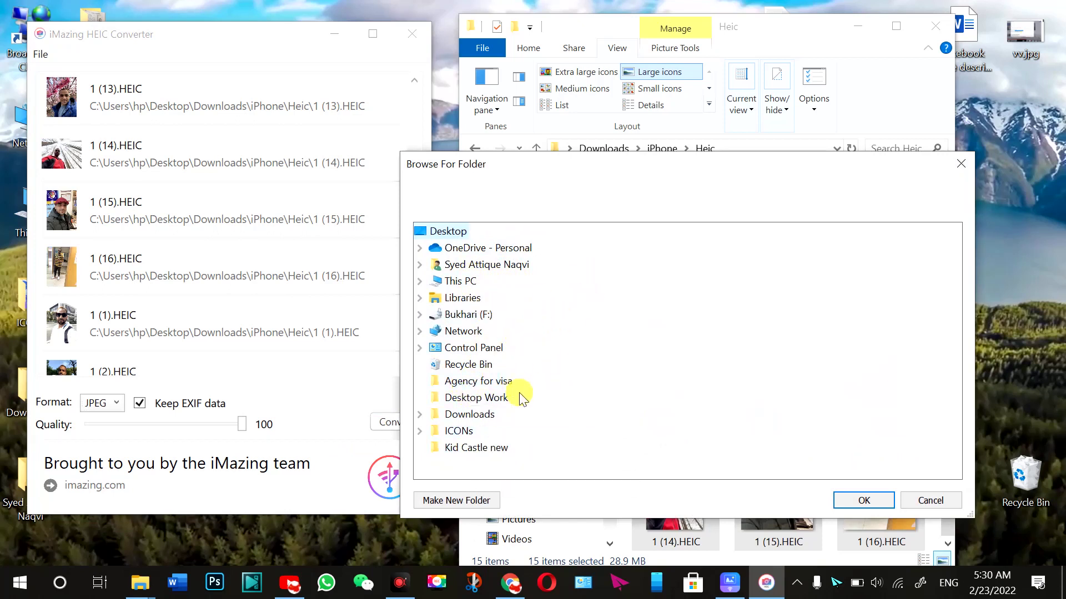
Choose Downloads\iPhone\JPG as the destination folder
{"action": "left_click", "coordinate": [430, 417]}
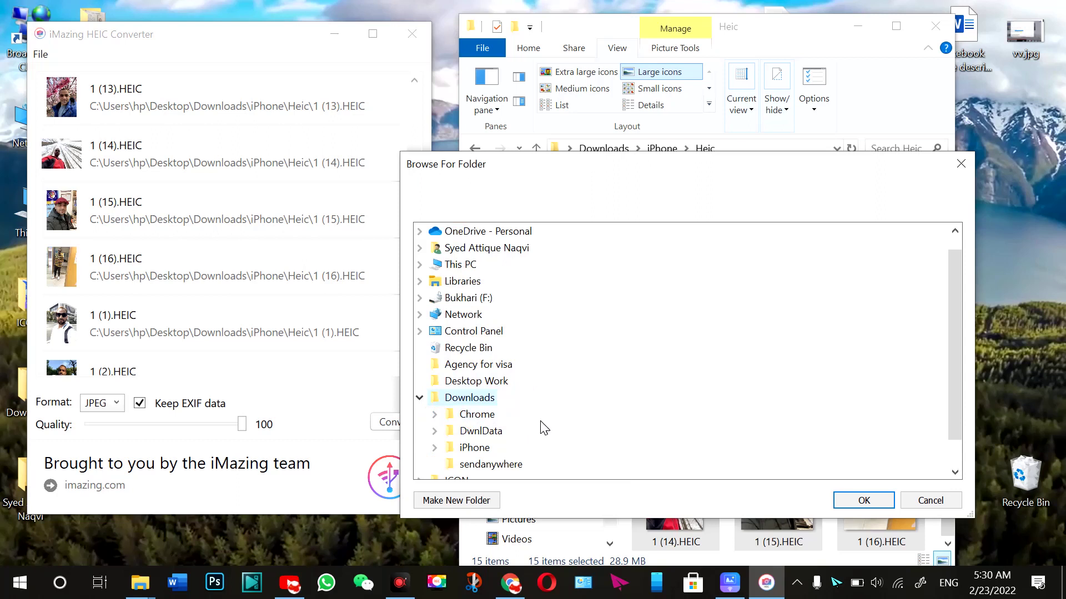
{"action": "left_click", "coordinate": [475, 447]}
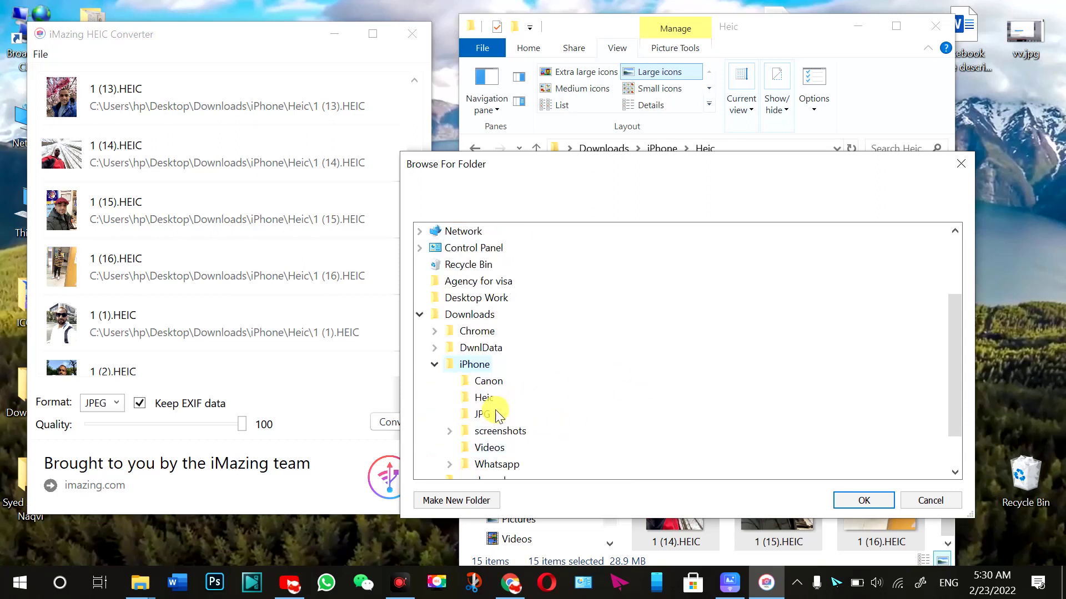
{"action": "left_click", "coordinate": [479, 418]}
{"action": "left_click", "coordinate": [857, 501]}
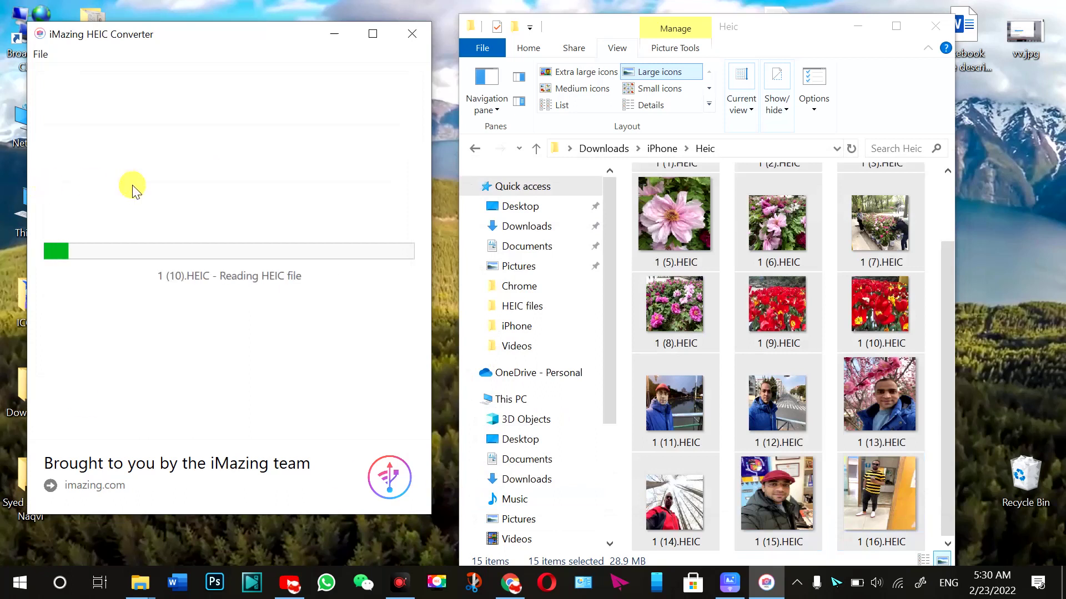
Let the HEIC-to-JPEG conversion run until it completes
{"action": "key", "text": "ctrl+alt+d"}
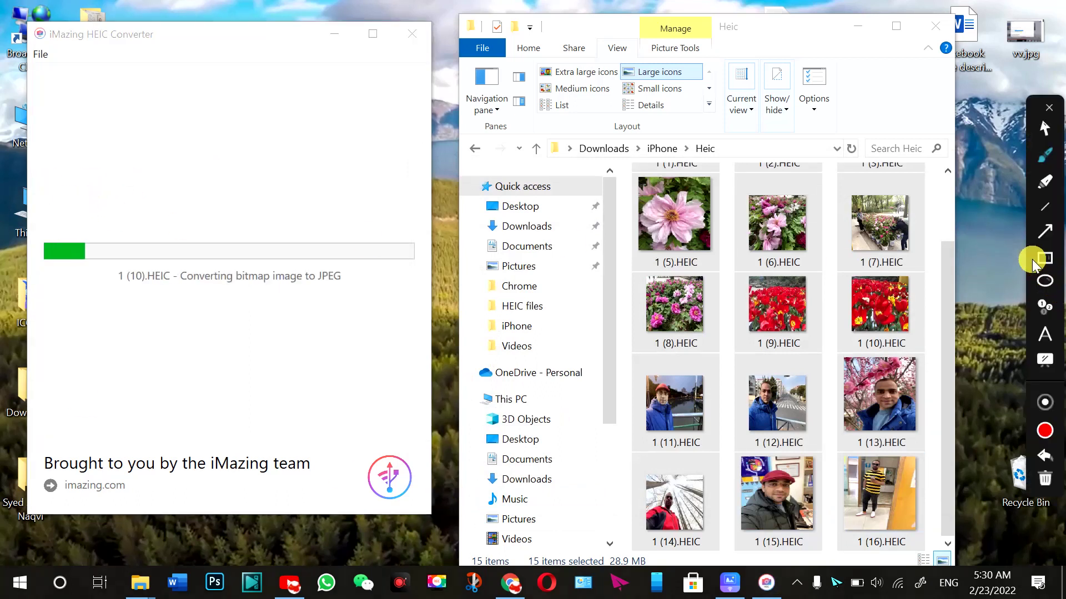
{"action": "mouse_move", "coordinate": [20, 210]}
{"action": "left_mouse_down"}
{"action": "mouse_move", "coordinate": [83, 288]}
{"action": "mouse_move", "coordinate": [437, 321]}
{"action": "left_mouse_up"}
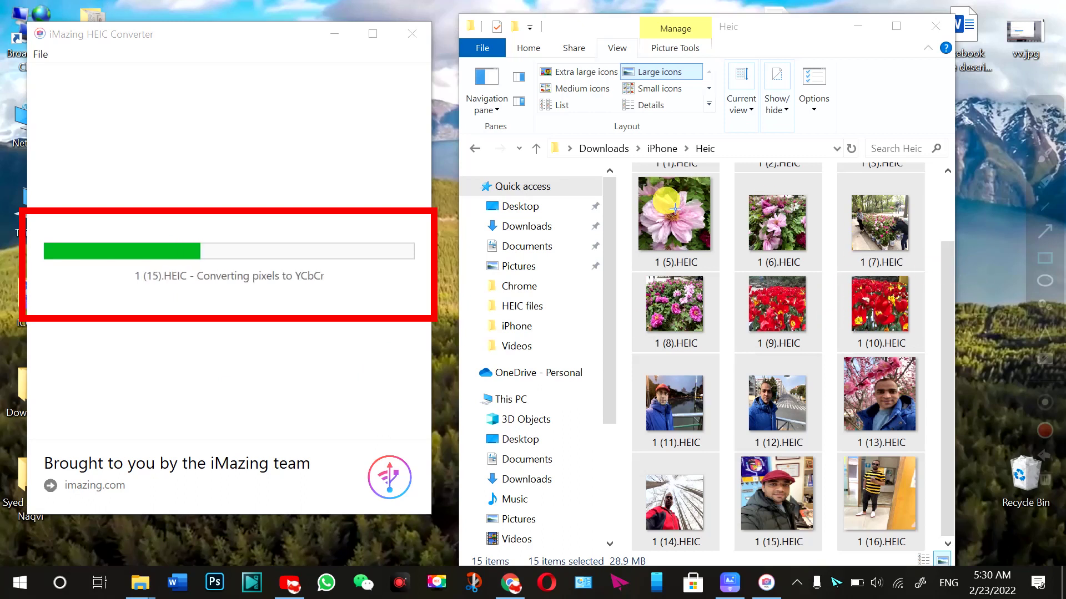
{"action": "mouse_move", "coordinate": [645, 180]}
{"action": "left_mouse_down"}
{"action": "mouse_move", "coordinate": [816, 482]}
{"action": "mouse_move", "coordinate": [944, 536]}
{"action": "left_mouse_up"}
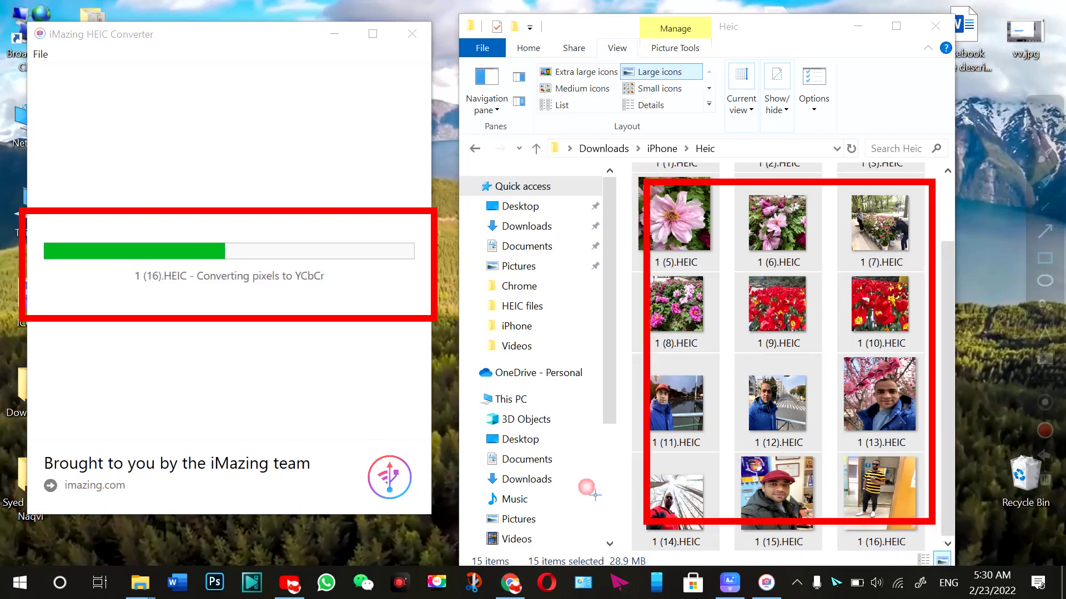
{"action": "key", "text": "Escape"}
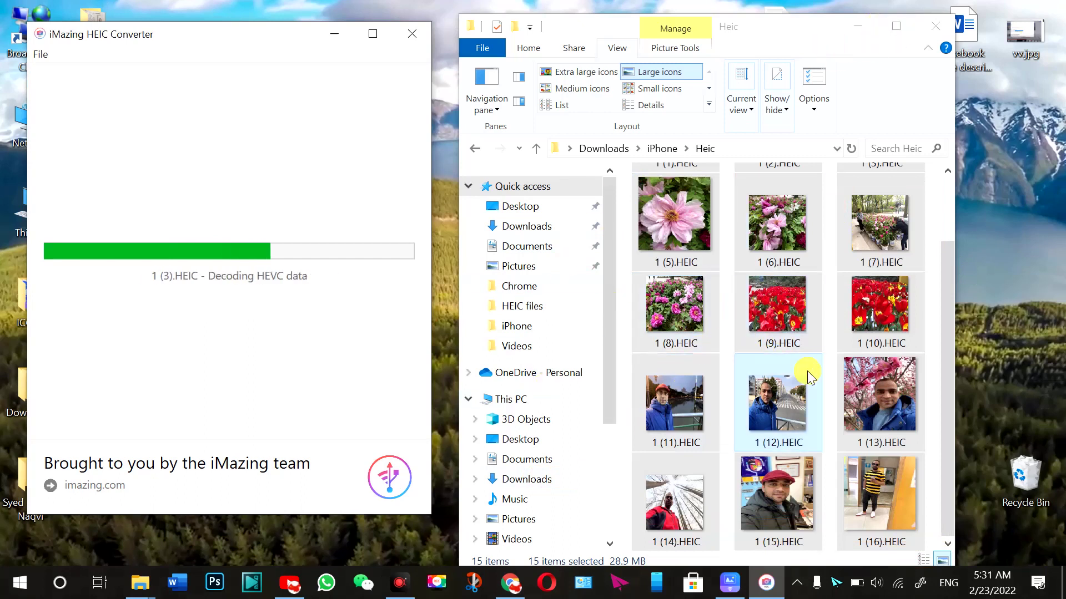
{"action": "left_click_drag", "start_coordinate": [947, 308], "coordinate": [934, 496]}
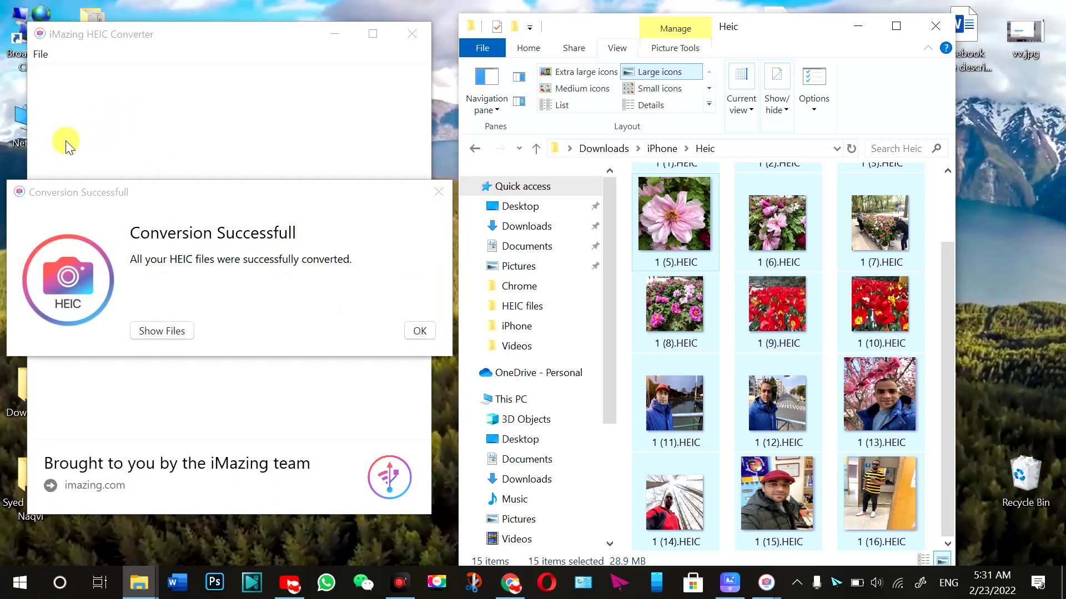
{"action": "key", "text": "ctrl+shift+d"}
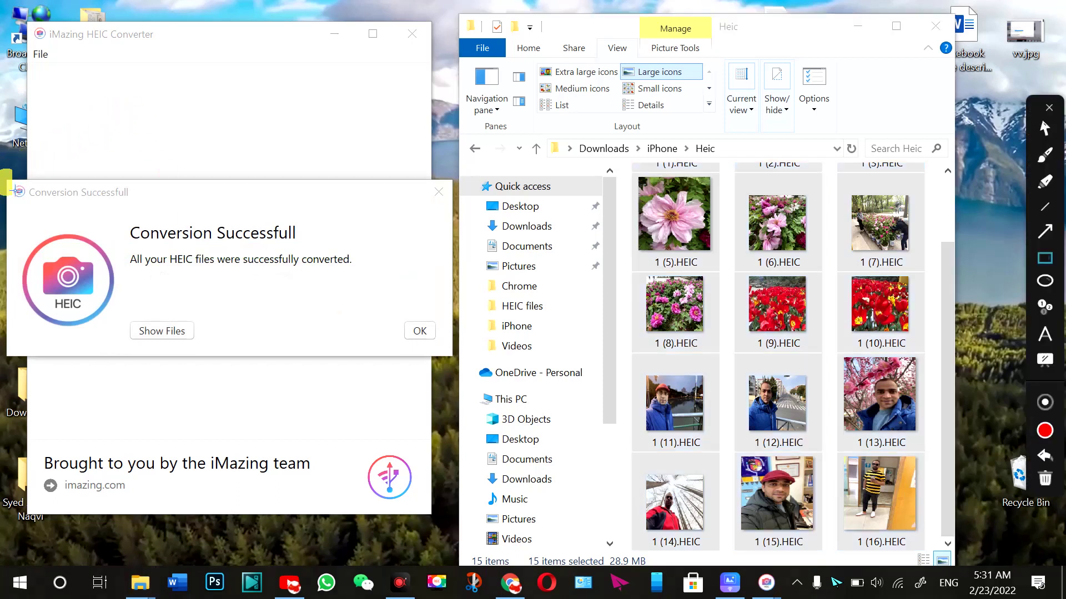
{"action": "mouse_move", "coordinate": [3, 167]}
{"action": "left_mouse_down"}
{"action": "mouse_move", "coordinate": [24, 202]}
{"action": "mouse_move", "coordinate": [506, 388]}
{"action": "mouse_move", "coordinate": [557, 395]}
{"action": "left_mouse_up"}
{"action": "left_click", "coordinate": [278, 398]}
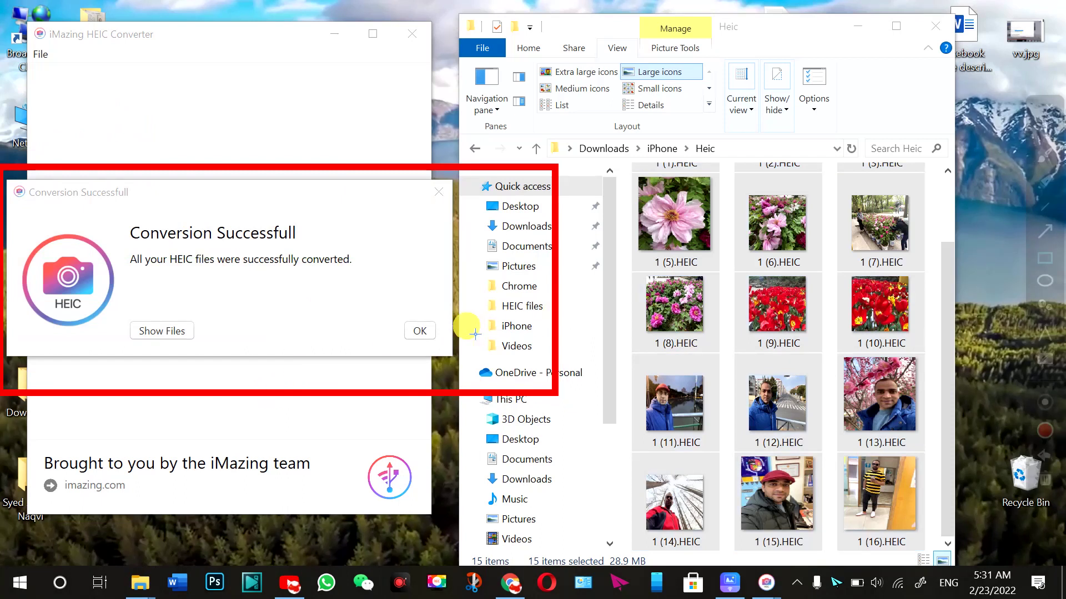
Dismiss the Conversion Successfull message and go back up to the iPhone folder
{"action": "left_click", "coordinate": [421, 330]}
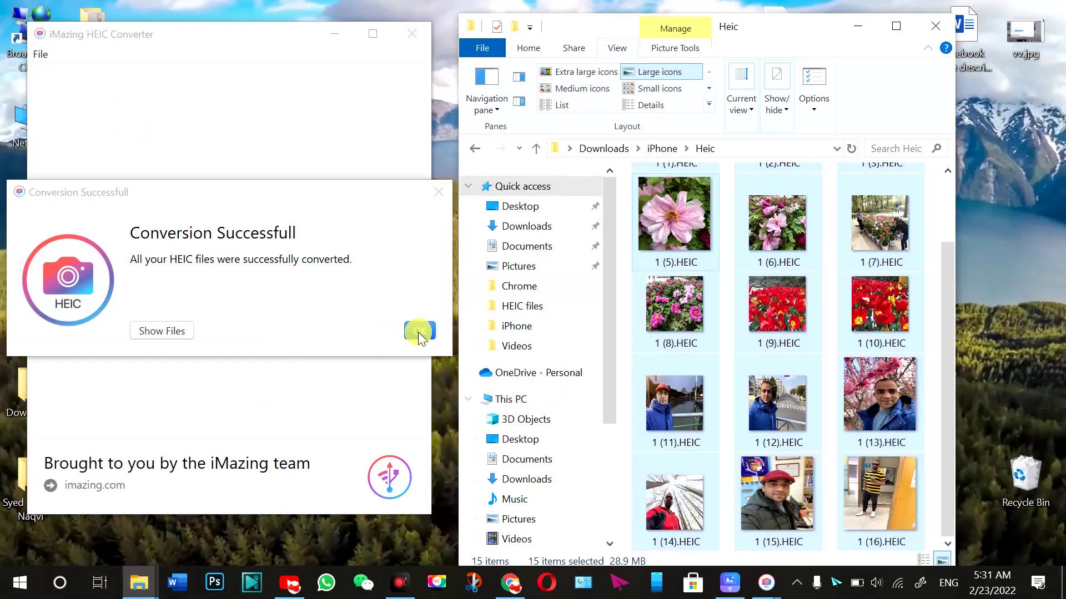
{"action": "left_click", "coordinate": [419, 332]}
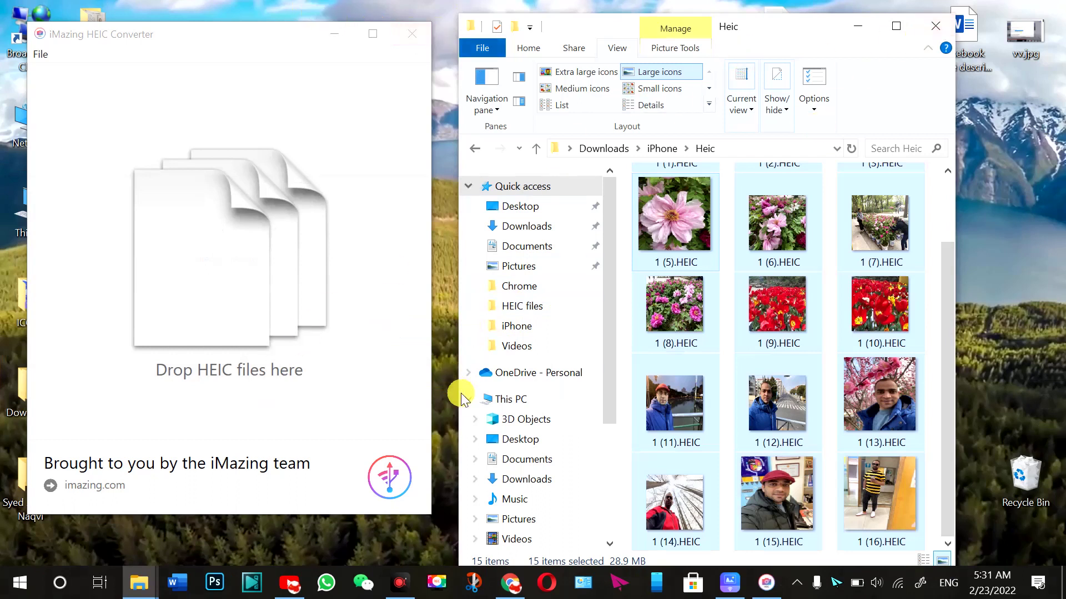
{"action": "key", "text": "BackSpace"}
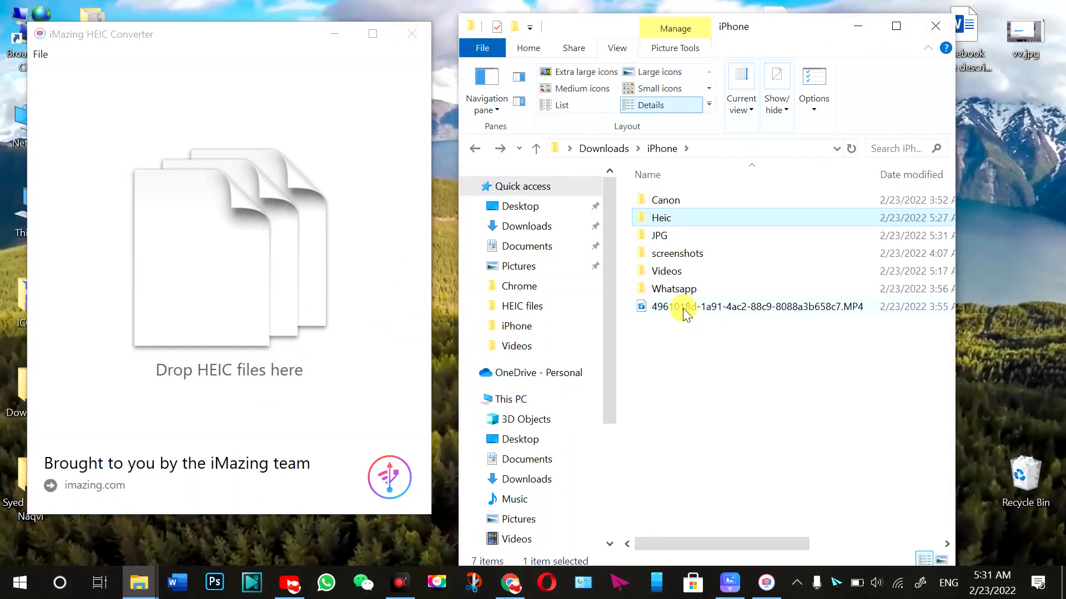
Open the JPG folder of converted photos and maximize its window
{"action": "left_click", "coordinate": [669, 239]}
{"action": "double_click", "coordinate": [669, 238]}
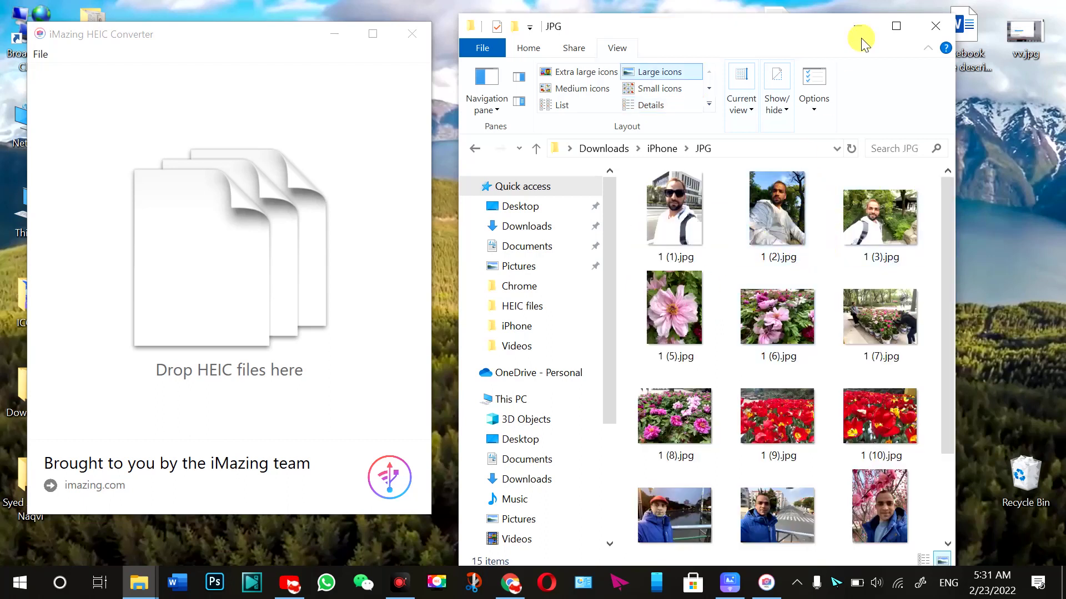
{"action": "left_click", "coordinate": [896, 23]}
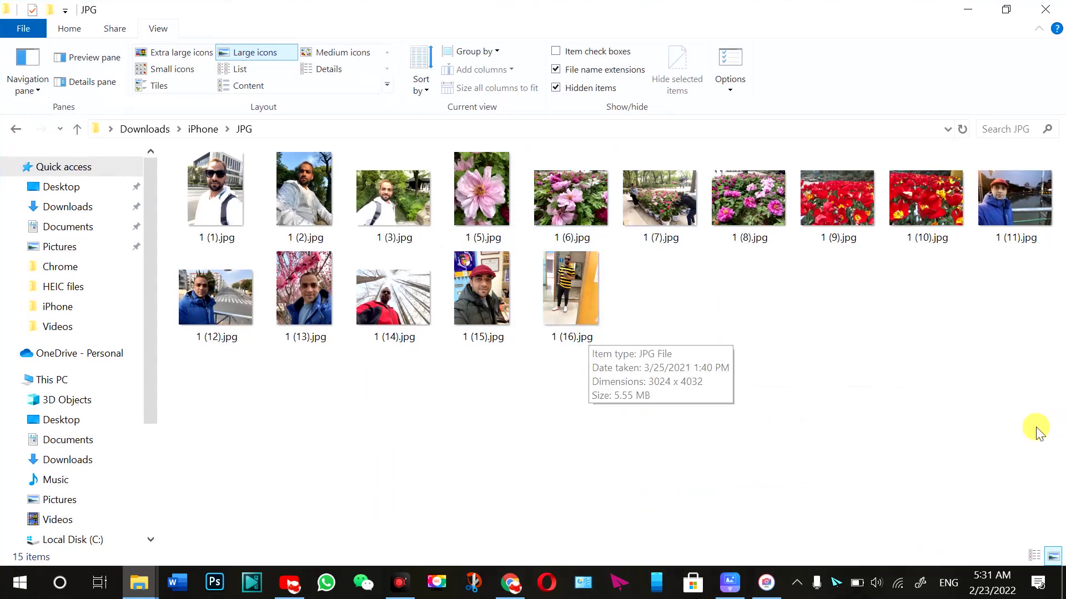
Preview 1 (1).jpg and then 1 (9).jpg, the red tulips, in Photos
{"action": "double_click", "coordinate": [227, 188]}
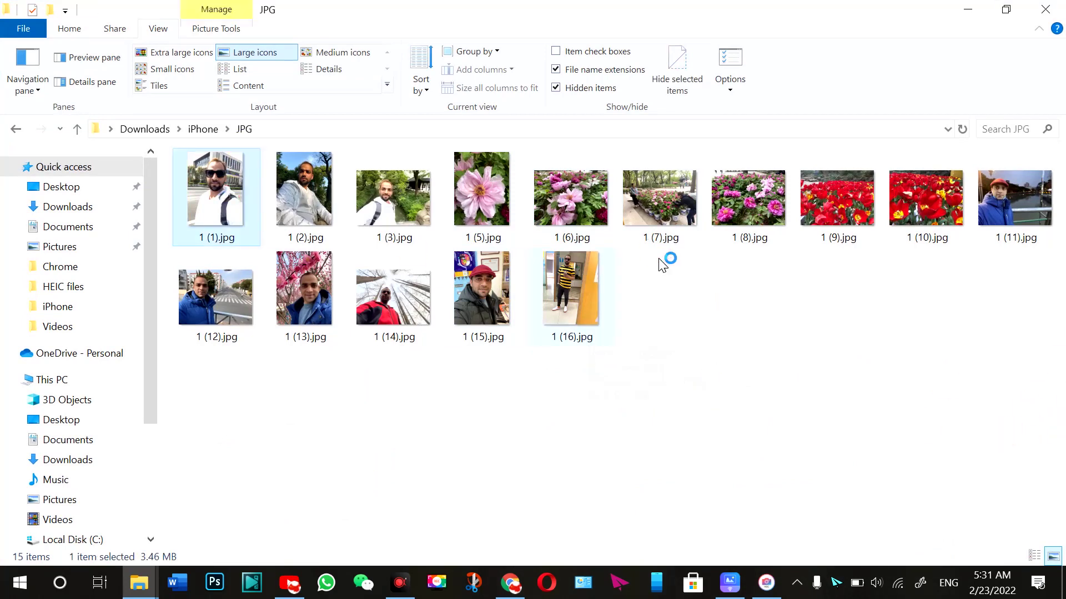
{"action": "left_click", "coordinate": [1007, 14]}
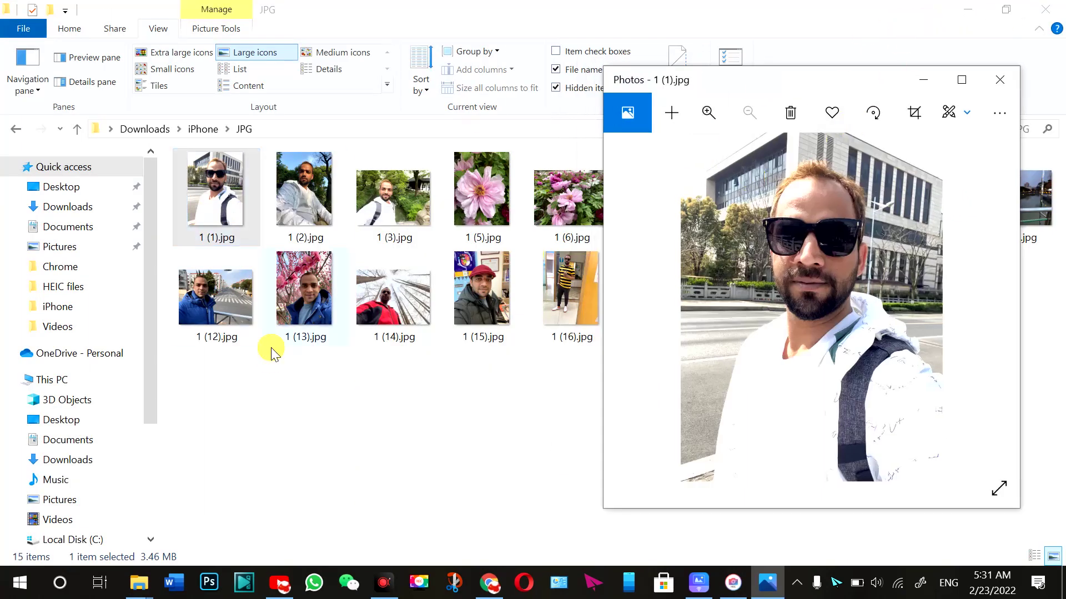
{"action": "left_click", "coordinate": [1000, 80]}
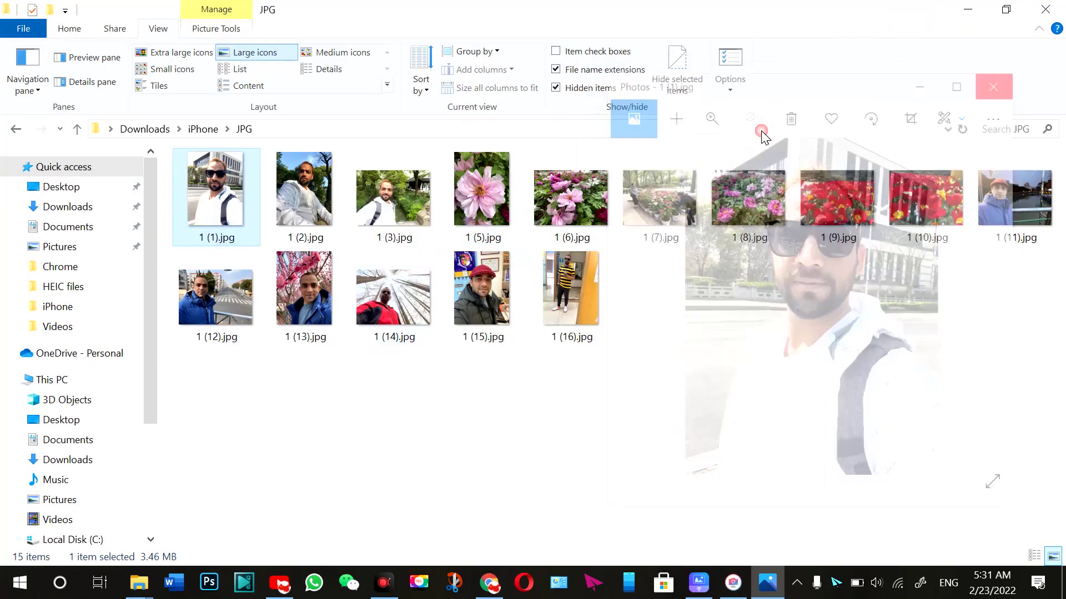
{"action": "double_click", "coordinate": [838, 210]}
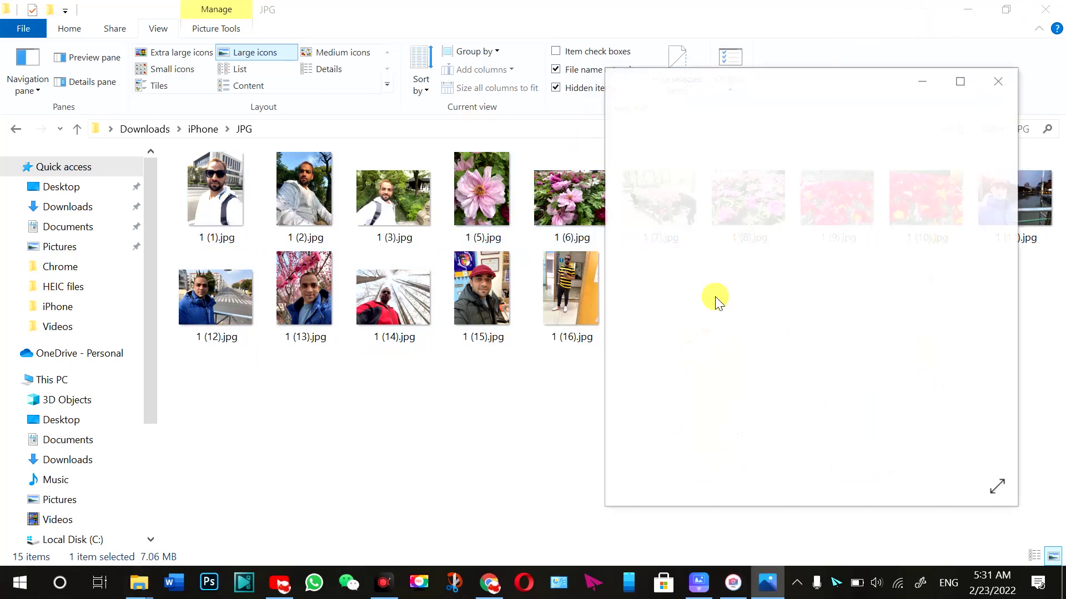
{"action": "left_click", "coordinate": [323, 286]}
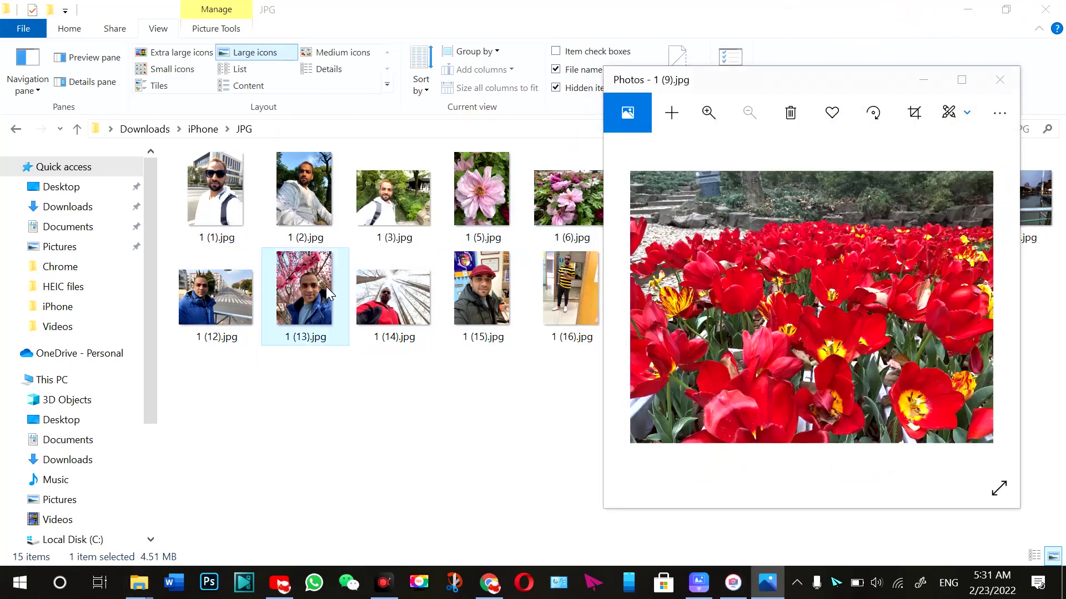
Open the original 1 (9).HEIC from the Heic folder in Photos
{"action": "key", "text": "alt+Left"}
{"action": "double_click", "coordinate": [206, 199]}
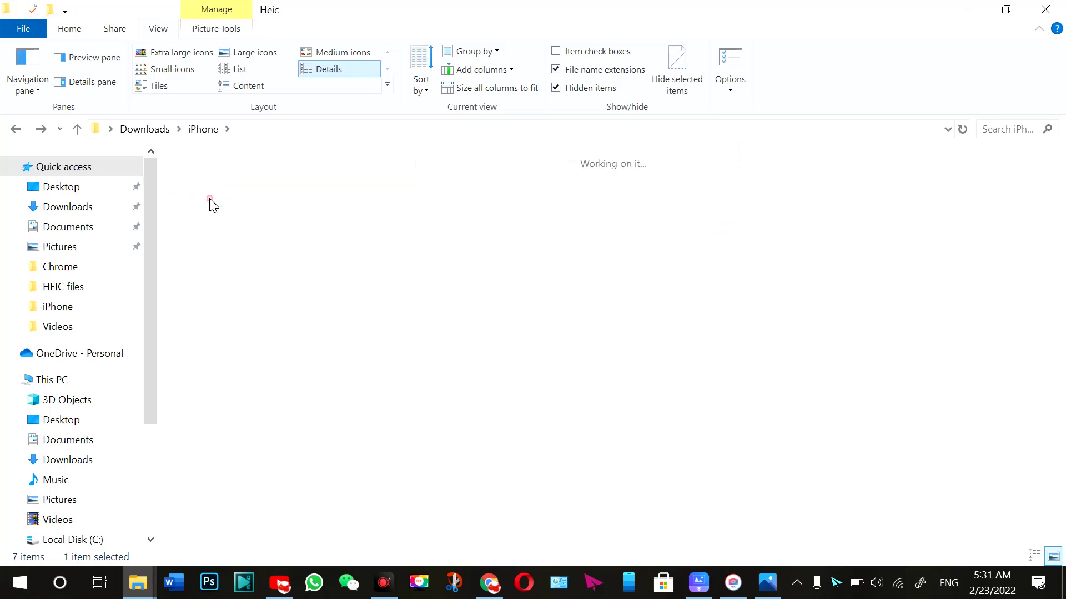
{"action": "double_click", "coordinate": [809, 209]}
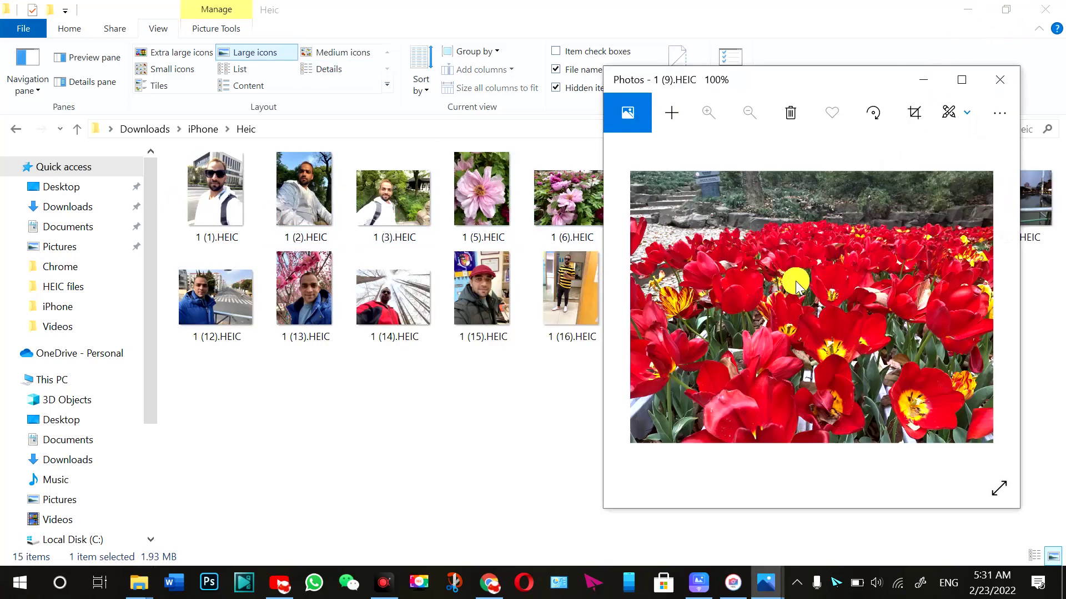
Arrange the 1 (9).HEIC window beside the 1 (9).jpg window to compare the tulips
{"action": "left_click", "coordinate": [742, 86]}
{"action": "left_click_drag", "start_coordinate": [742, 86], "coordinate": [297, 120]}
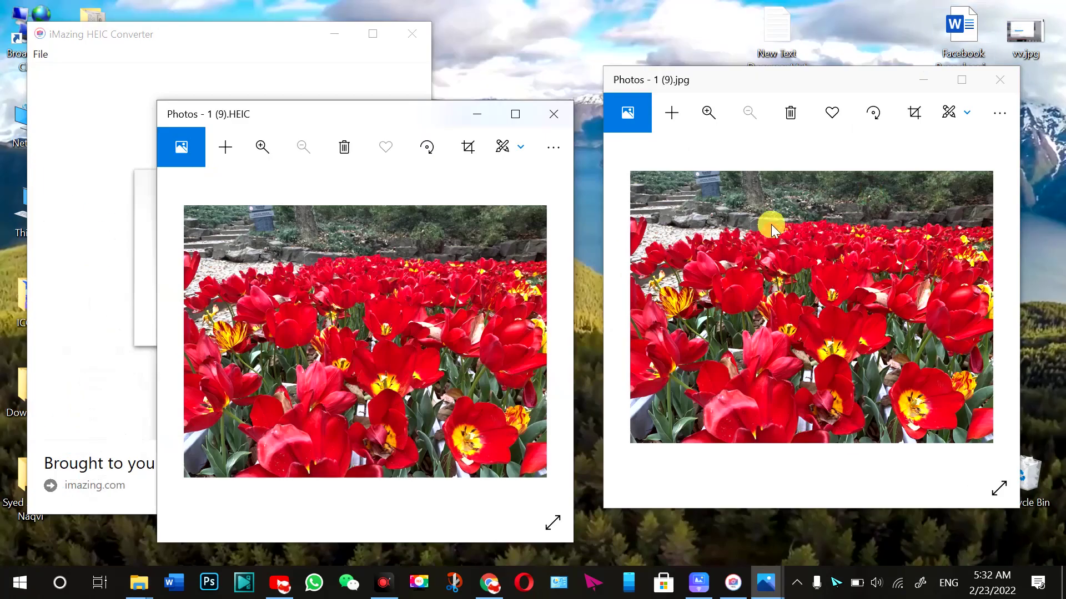
{"action": "left_click_drag", "start_coordinate": [409, 119], "coordinate": [433, 80]}
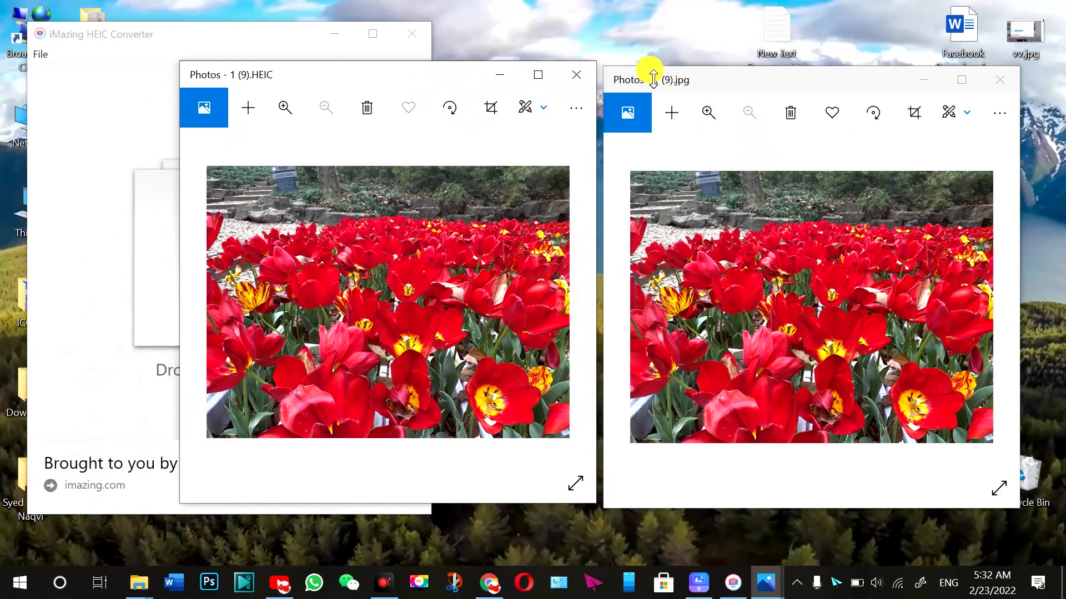
{"action": "key", "text": "ctrl+alt+d"}
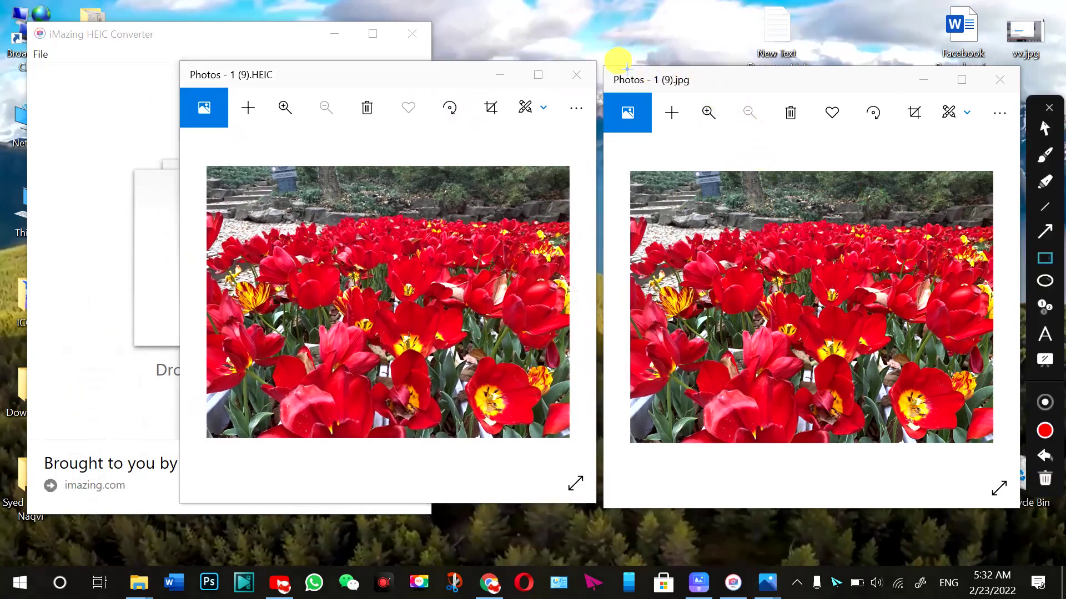
{"action": "left_click_drag", "start_coordinate": [605, 60], "coordinate": [730, 114]}
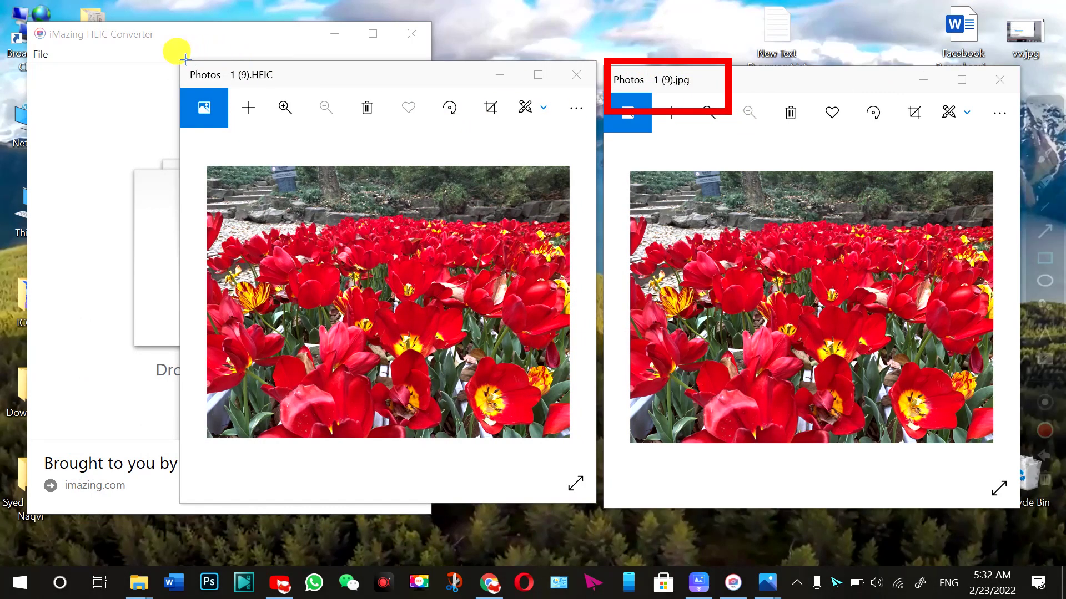
{"action": "left_click_drag", "start_coordinate": [173, 49], "coordinate": [335, 104]}
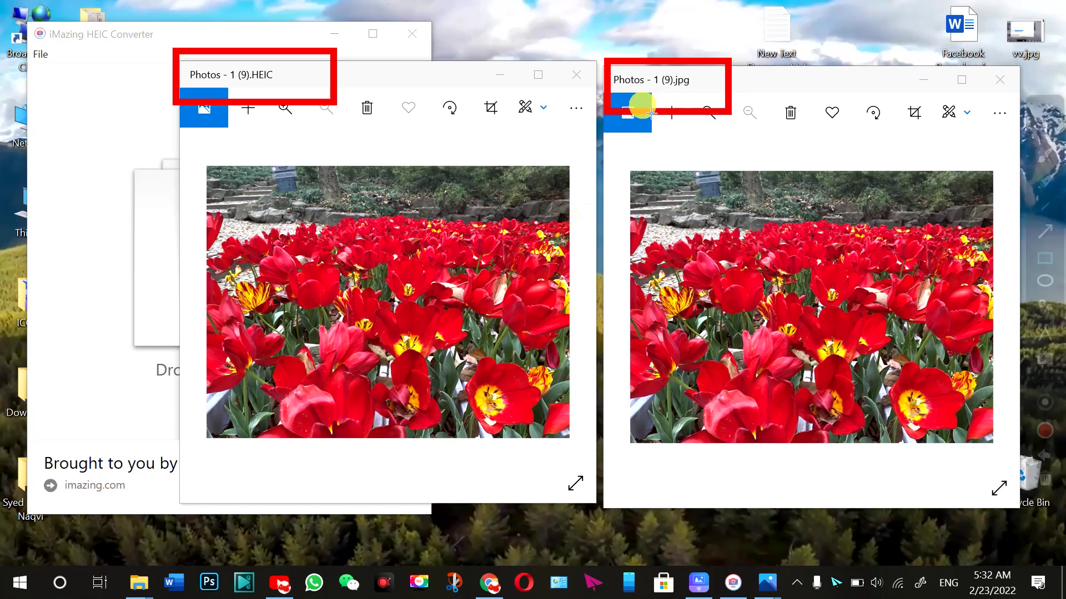
{"action": "mouse_move", "coordinate": [633, 173]}
{"action": "left_mouse_down"}
{"action": "mouse_move", "coordinate": [639, 244]}
{"action": "mouse_move", "coordinate": [1046, 456]}
{"action": "left_mouse_up"}
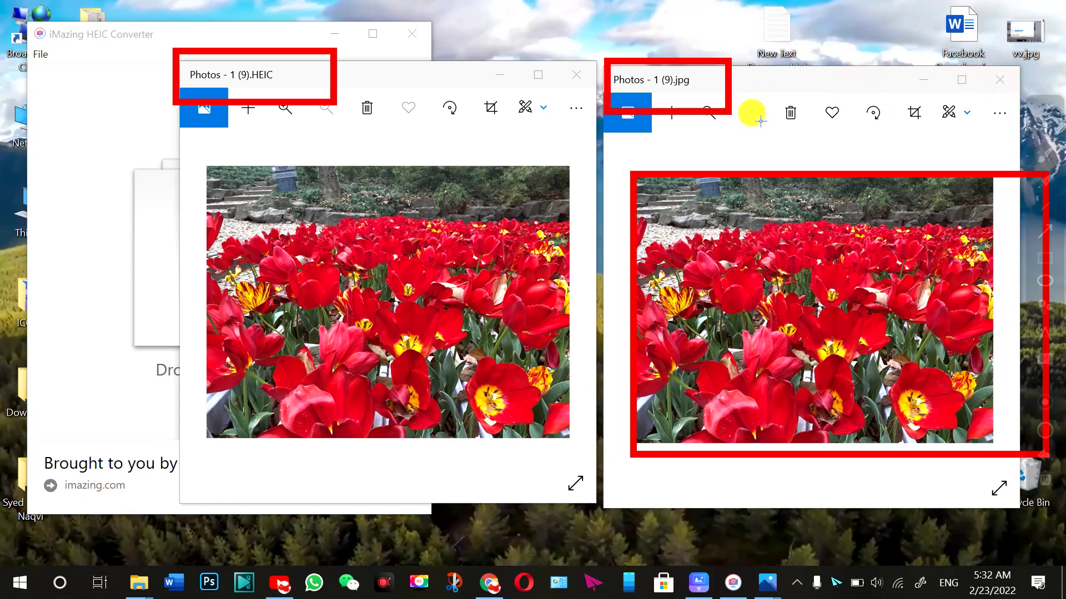
{"action": "key", "text": "Escape"}
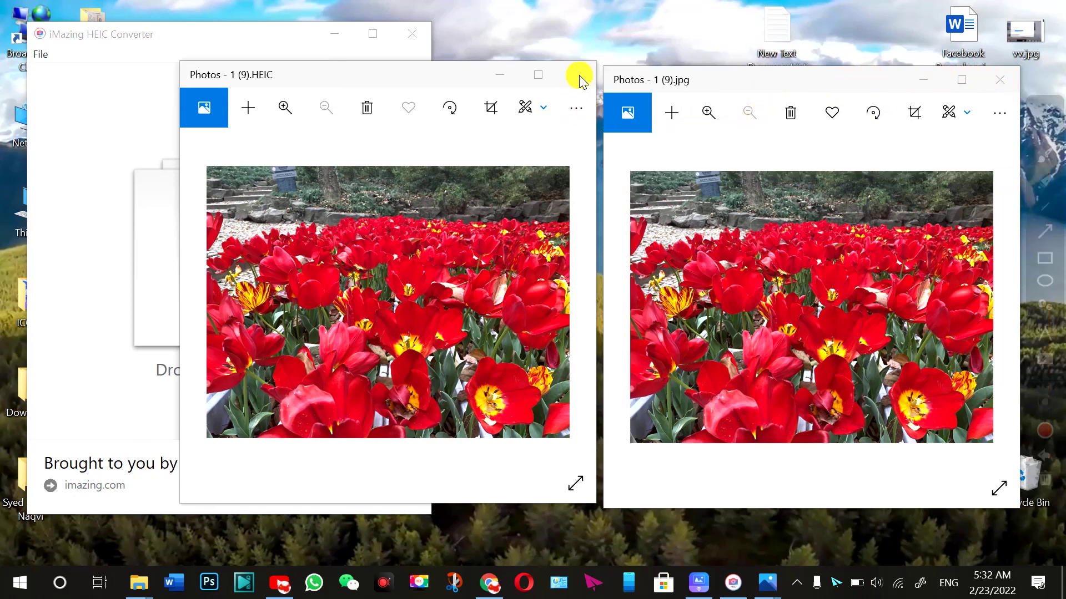